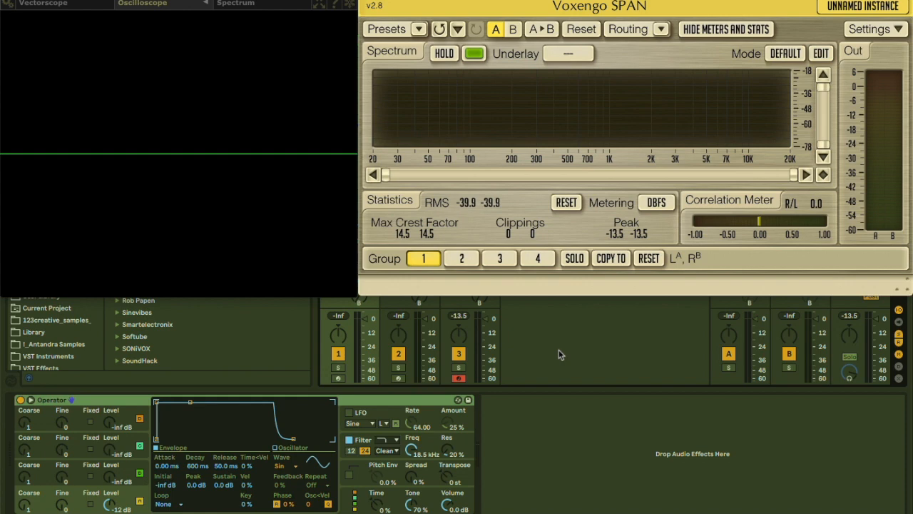
- Arm track 1 for playing Operator and view oscillator A's harmonics display, returning to its envelope display
click(413, 404)
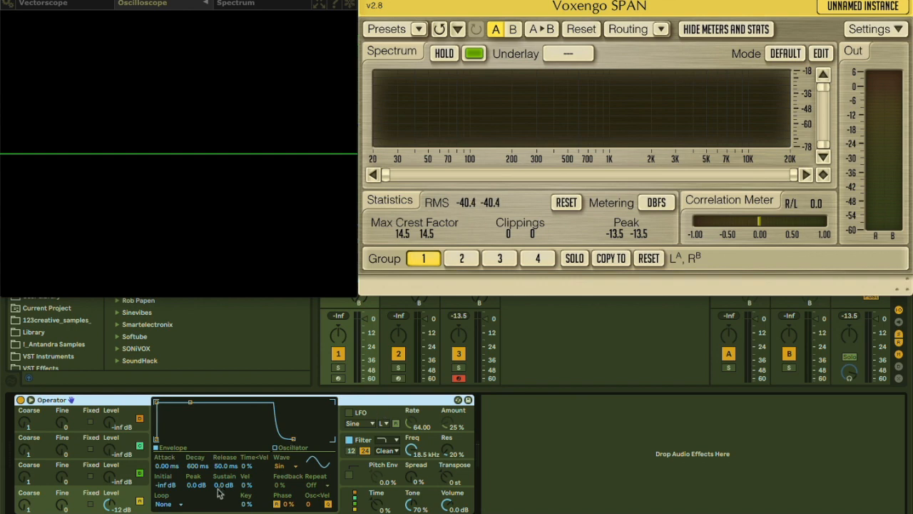
click(84, 497)
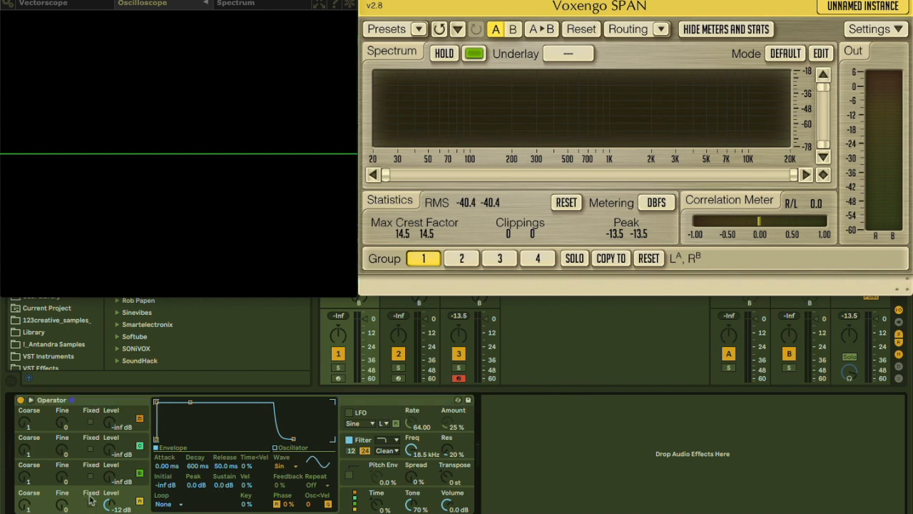
click(338, 378)
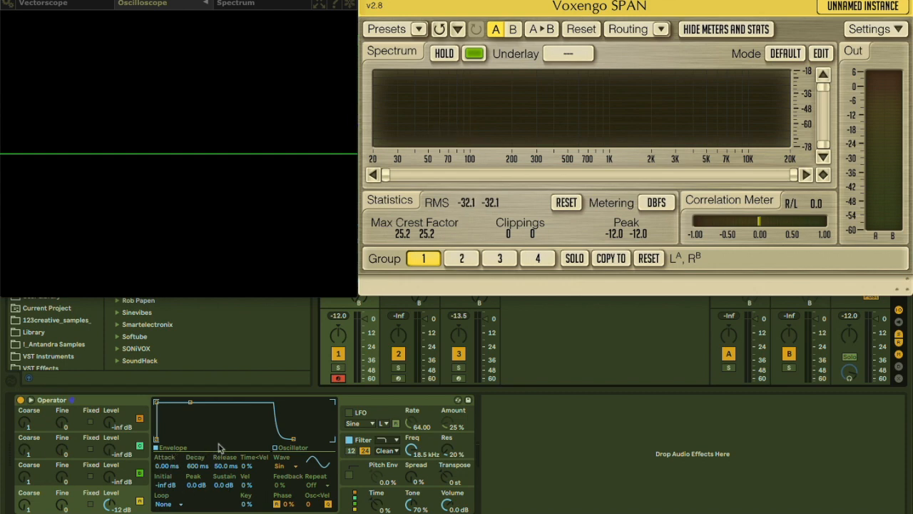
click(275, 449)
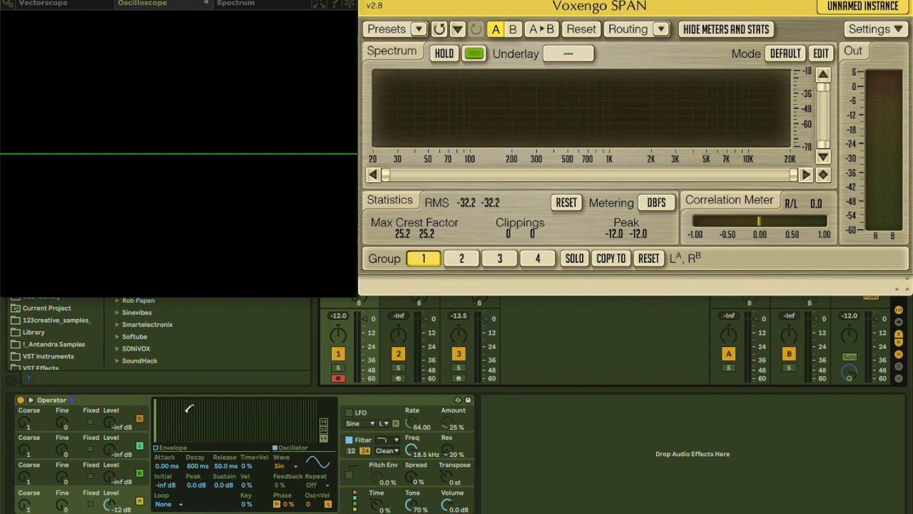
click(156, 448)
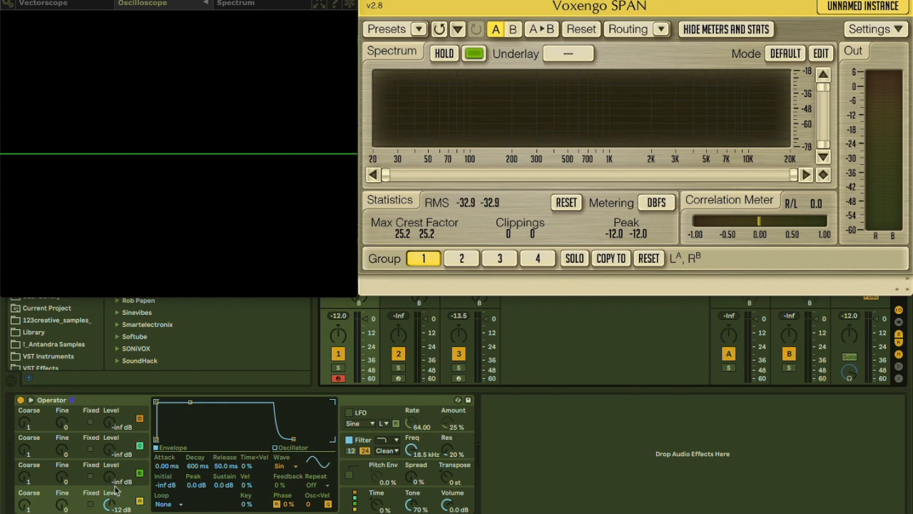
- Try the fully parallel algorithm in Operator's global settings, restore the fully stacked one and reselect oscillator A
click(348, 508)
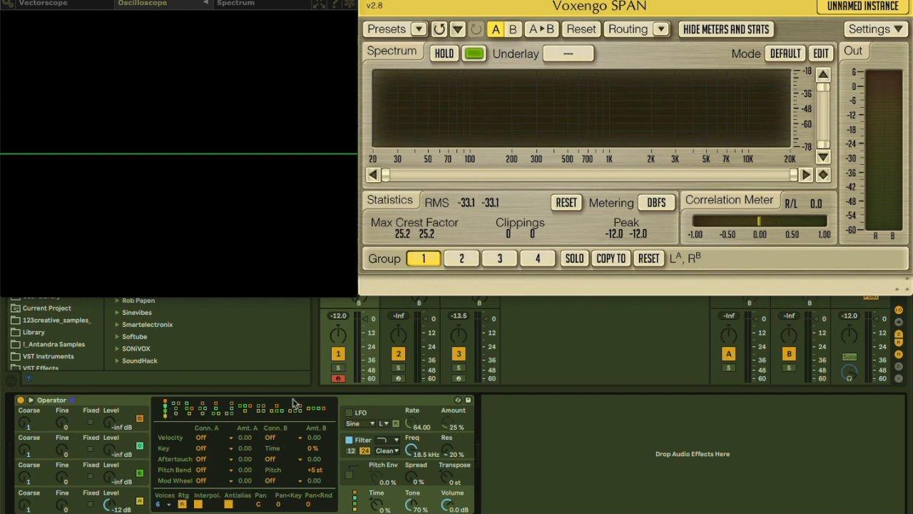
click(321, 410)
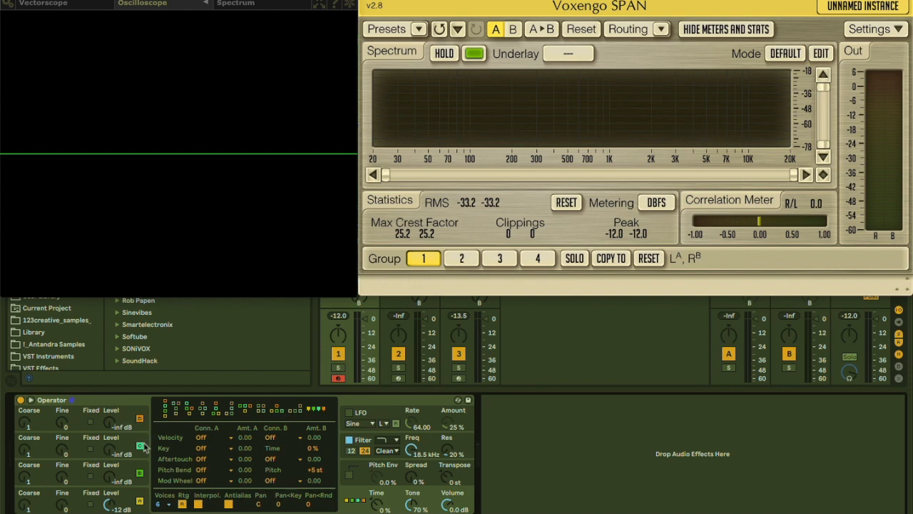
click(167, 413)
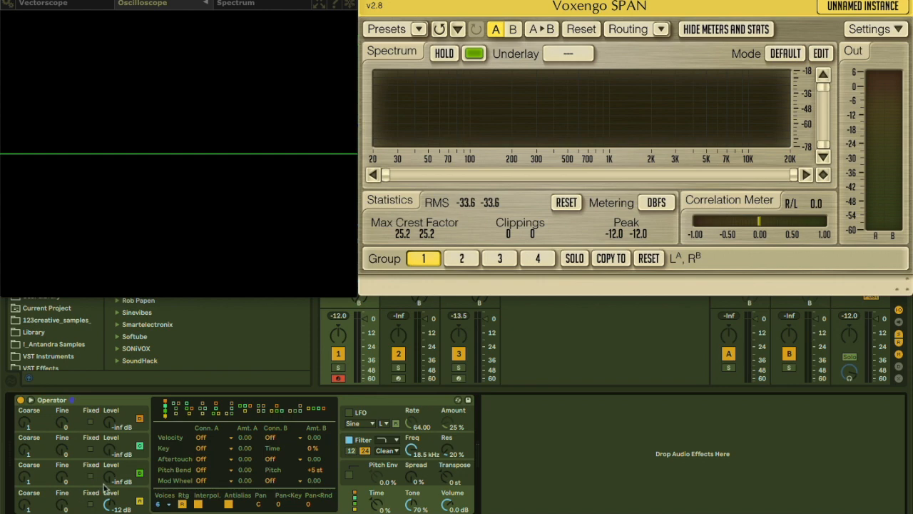
click(82, 505)
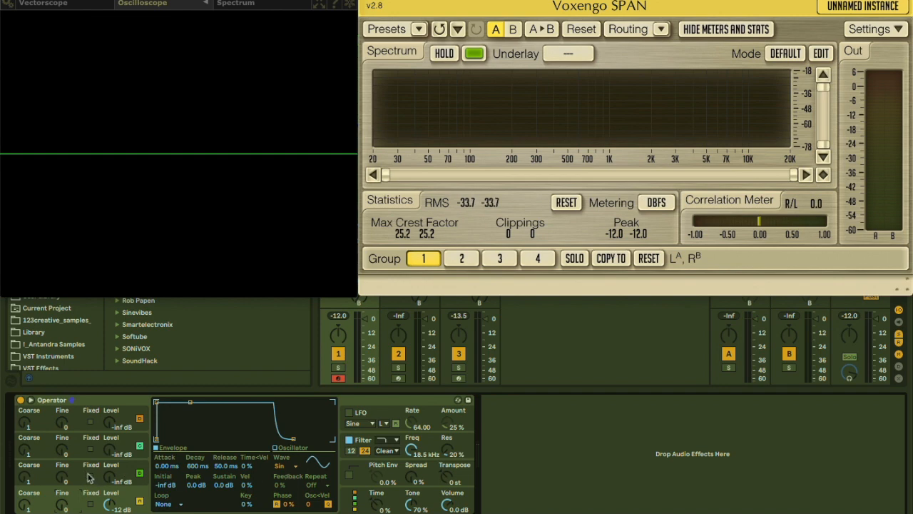
- Sweep oscillator B's level up to 0.0 dB and back down to -inf dB to modulate oscillator A
click(95, 477)
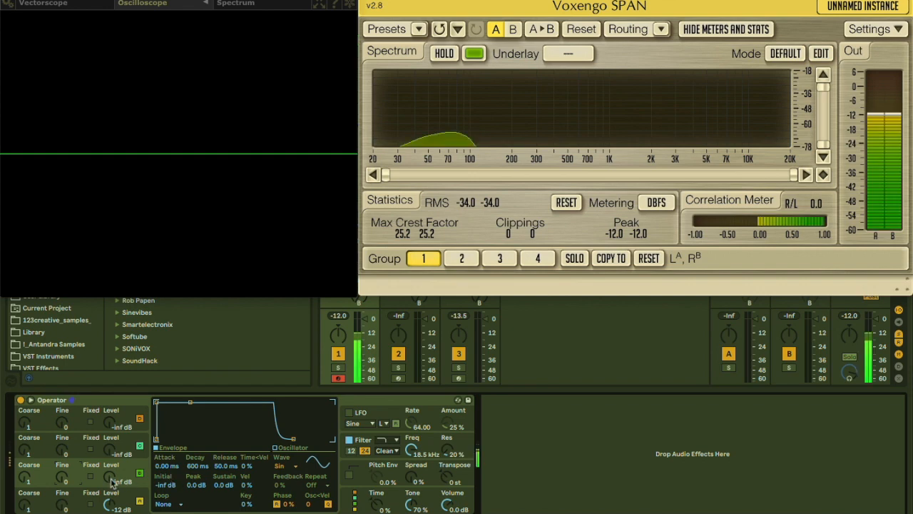
drag(112, 482, 112, 443)
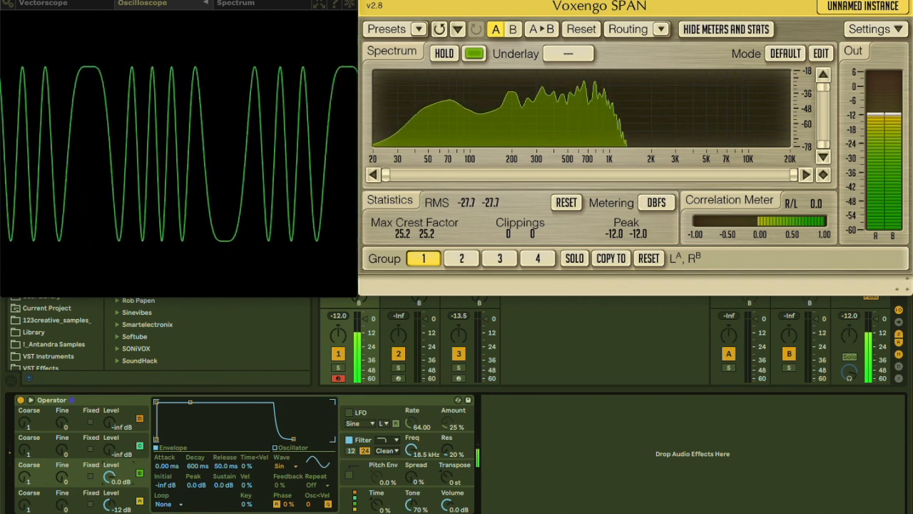
drag(109, 476, 109, 502)
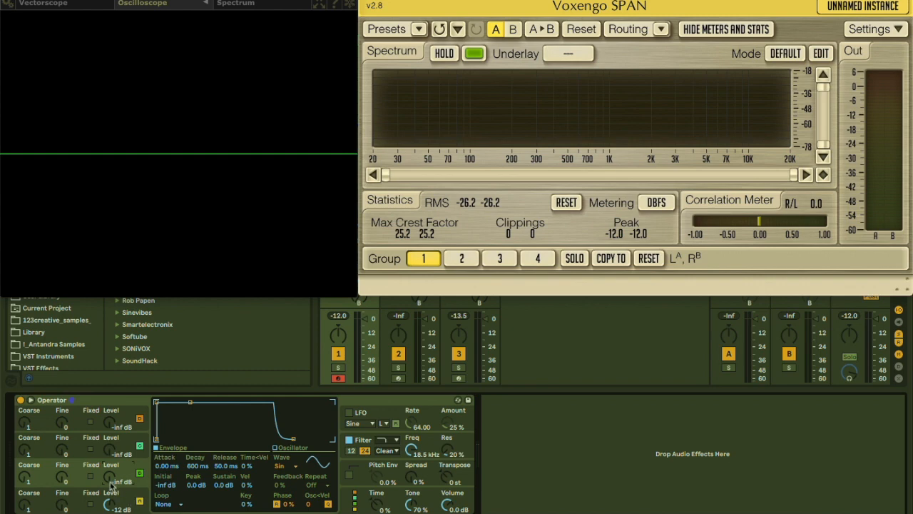
mouse_move(112, 485)
mouse_down()
mouse_move(111, 445)
mouse_move(112, 493)
mouse_up()
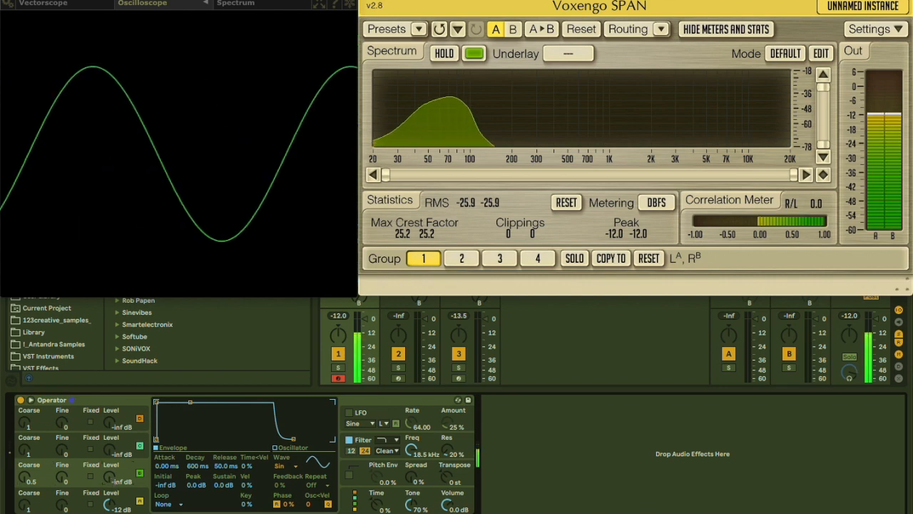
- Set oscillator B's Coarse to 2 and sweep the modulator levels, bringing oscillators B and D back to -inf dB
mouse_move(111, 480)
mouse_down()
mouse_move(110, 427)
mouse_move(111, 462)
mouse_up()
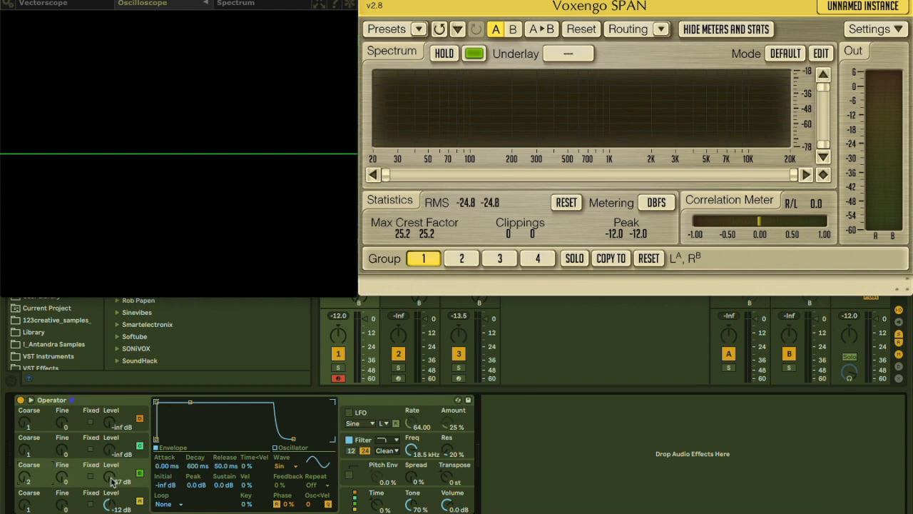
mouse_move(112, 478)
mouse_down()
mouse_move(111, 404)
mouse_move(111, 473)
mouse_up()
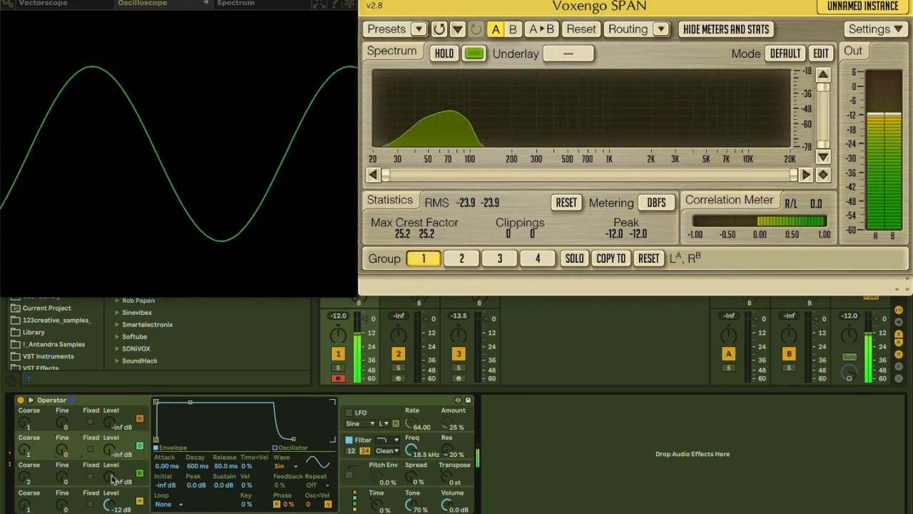
mouse_move(112, 479)
mouse_down()
mouse_move(107, 408)
mouse_move(109, 489)
mouse_up()
drag(109, 427, 109, 435)
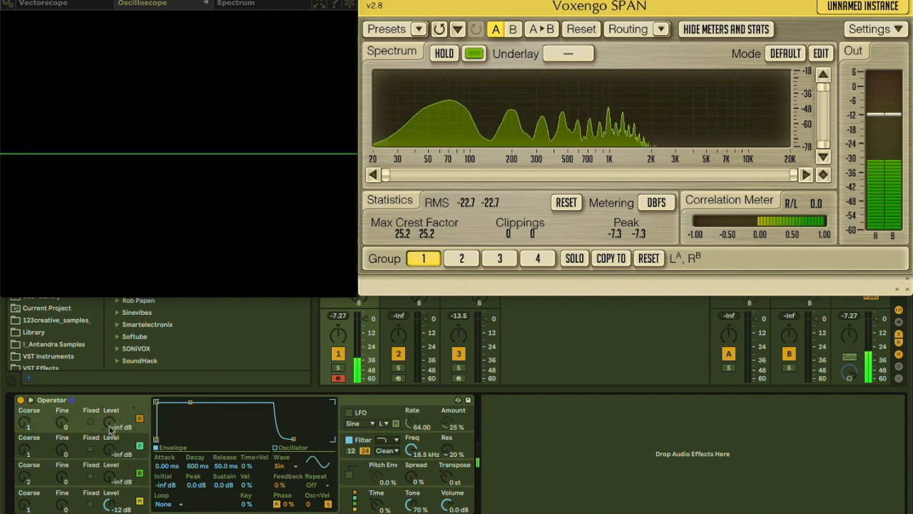
- Silence oscillator A while raising oscillator B's level to -8.6 dB, and bring oscillator A up to 0.0 dB
click(109, 504)
drag(109, 504, 112, 505)
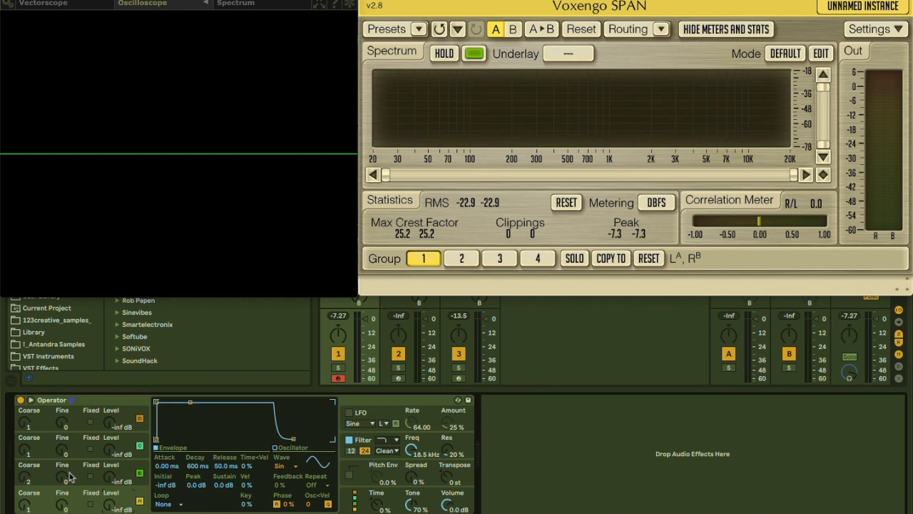
drag(109, 484, 109, 478)
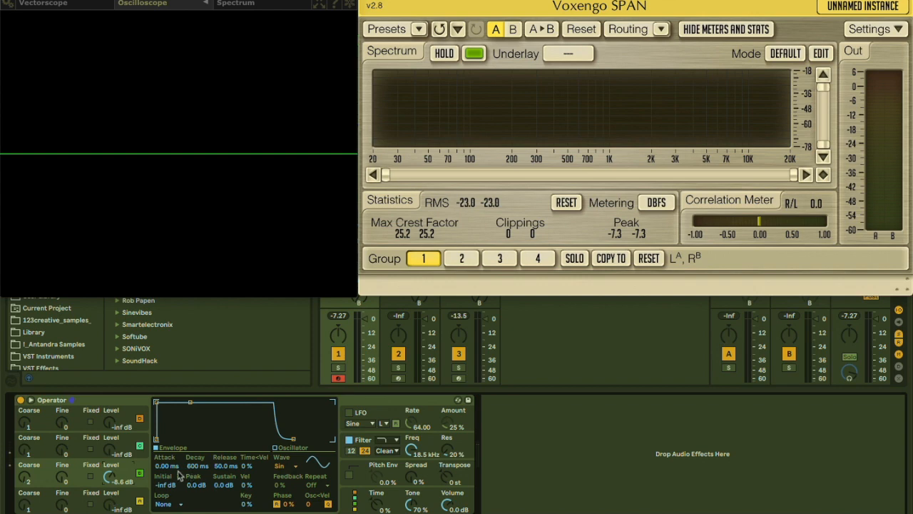
click(541, 487)
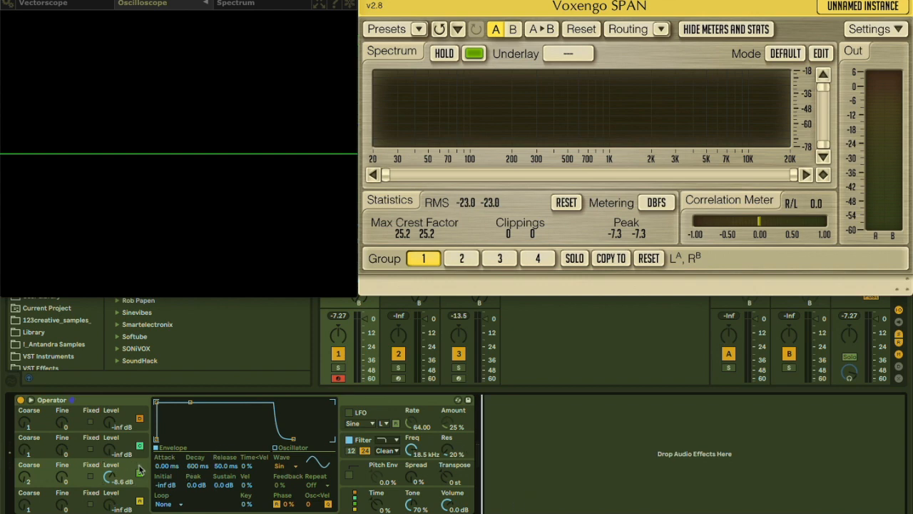
drag(112, 504, 112, 428)
- Sweep oscillator B's Fine tuning up to 1000 and back to 0
drag(62, 476, 62, 448)
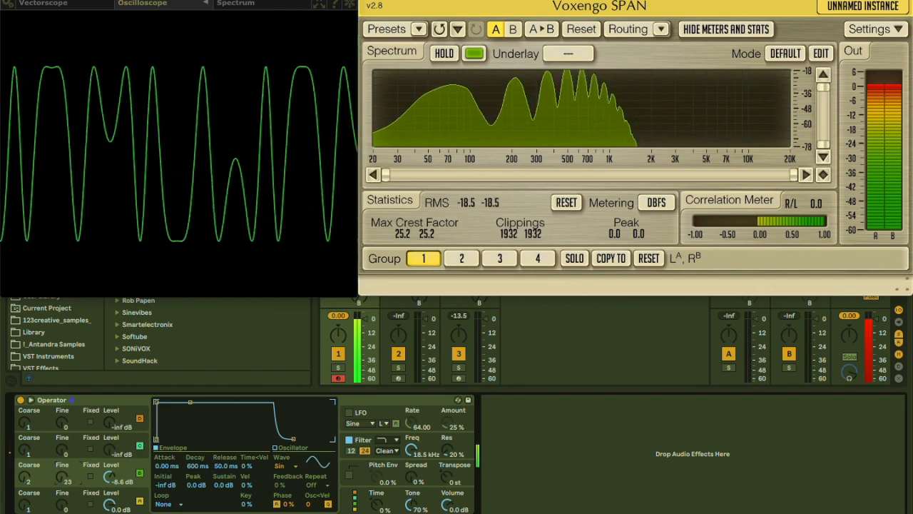
drag(63, 477, 62, 470)
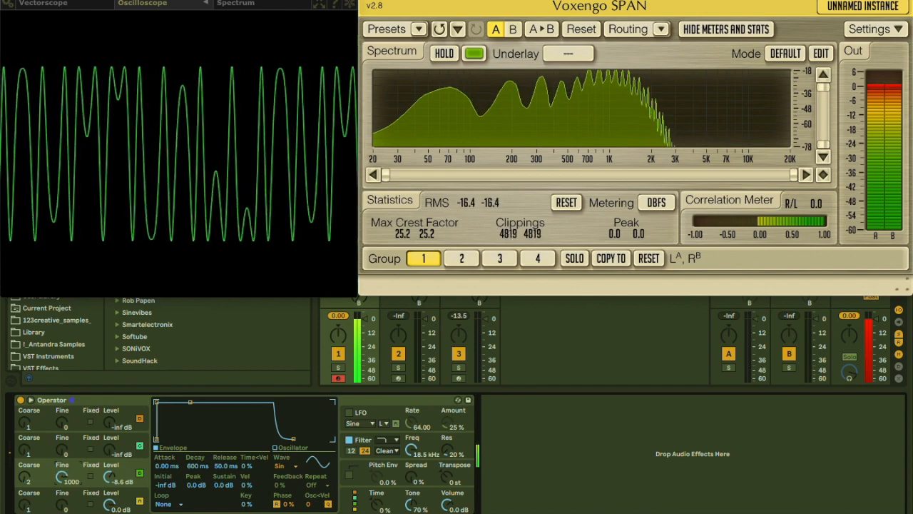
drag(62, 477, 62, 512)
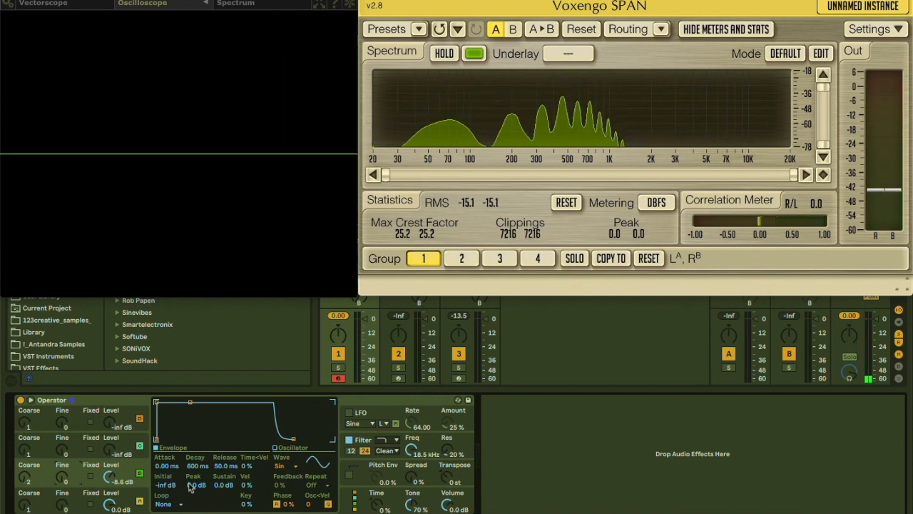
- Try the Saw 3 wave on oscillator B while sweeping its level to -inf dB, and return the wave to Sine
click(87, 499)
click(126, 472)
click(282, 466)
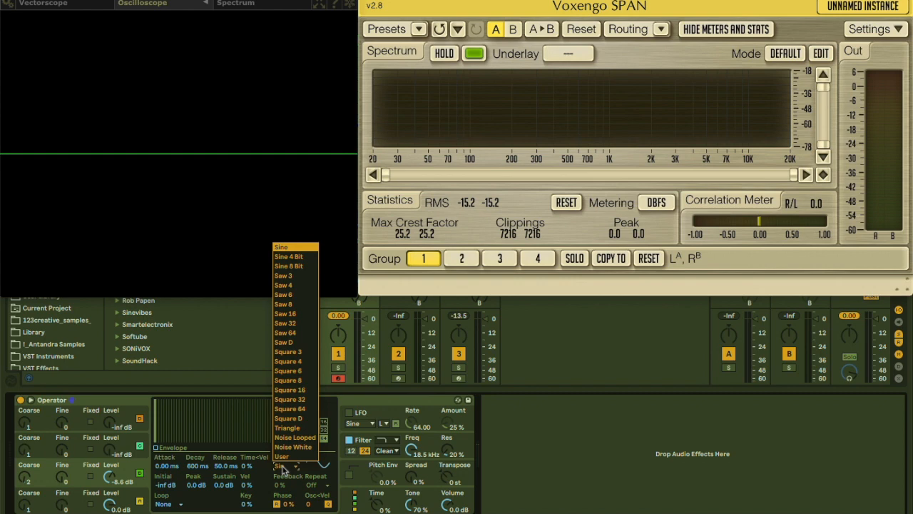
click(289, 275)
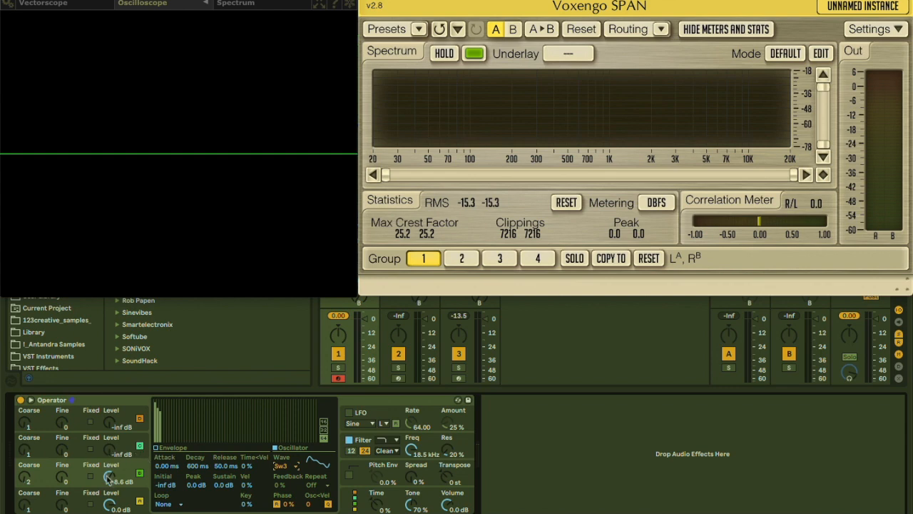
mouse_move(109, 477)
mouse_down()
mouse_move(109, 445)
mouse_move(109, 475)
mouse_up()
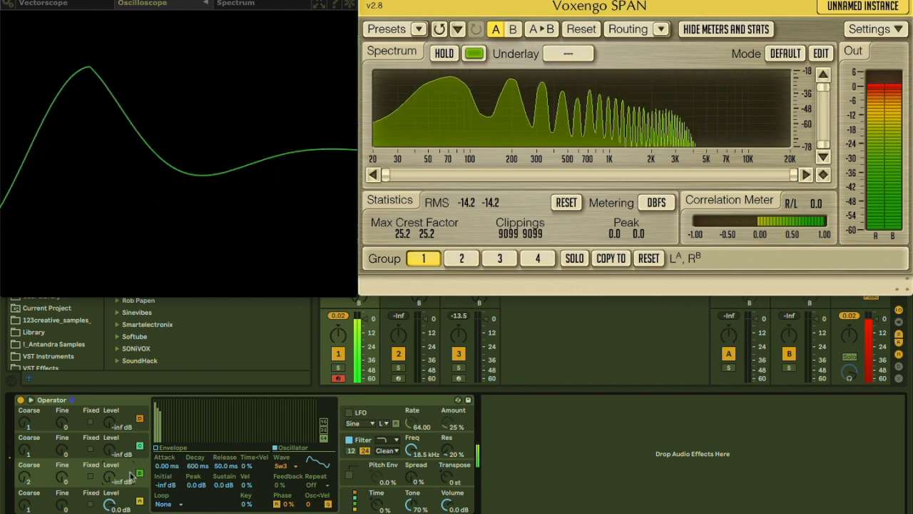
click(285, 466)
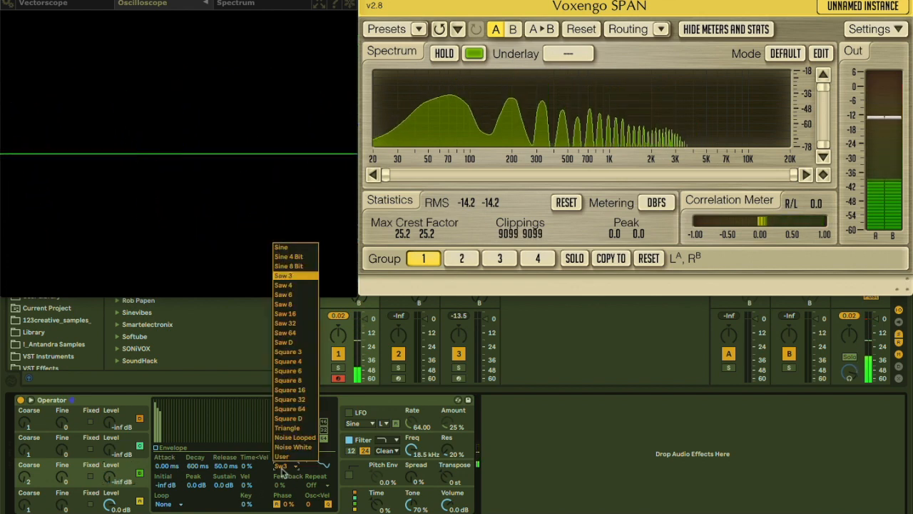
click(283, 248)
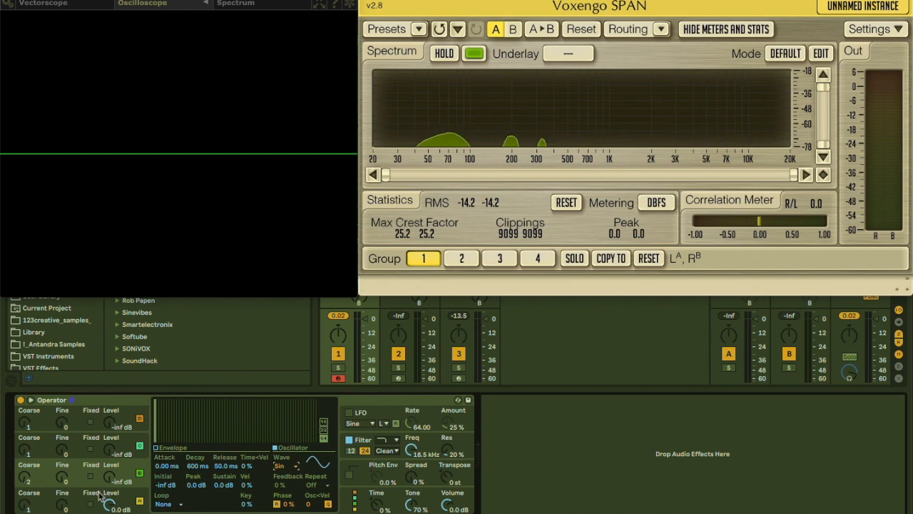
- Set oscillator A's wave to Saw 3 and sweep oscillator B's level up and back to -inf dB
click(284, 466)
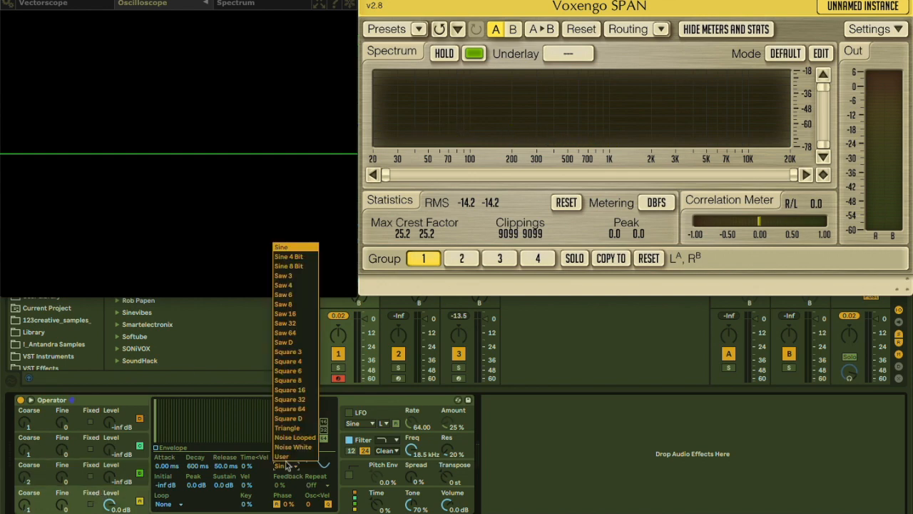
click(285, 276)
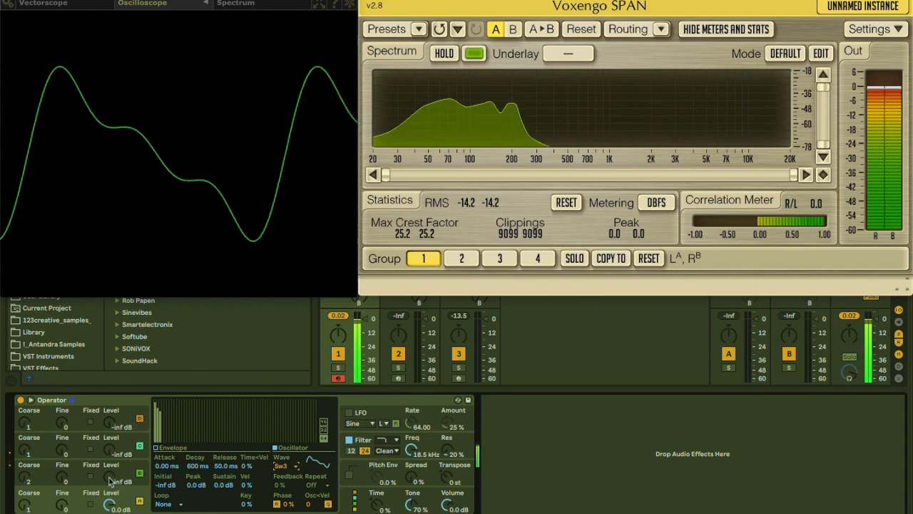
drag(110, 477, 109, 451)
mouse_move(109, 476)
mouse_down()
mouse_move(109, 445)
mouse_move(110, 503)
mouse_move(113, 481)
mouse_up()
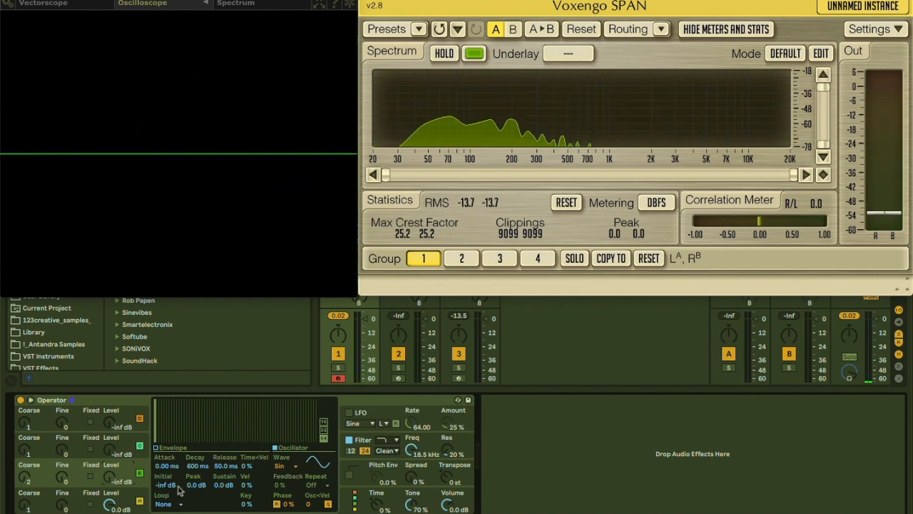
- Set oscillator A's wave to Square D and sweep oscillator B's level to modulate it
click(130, 497)
click(289, 468)
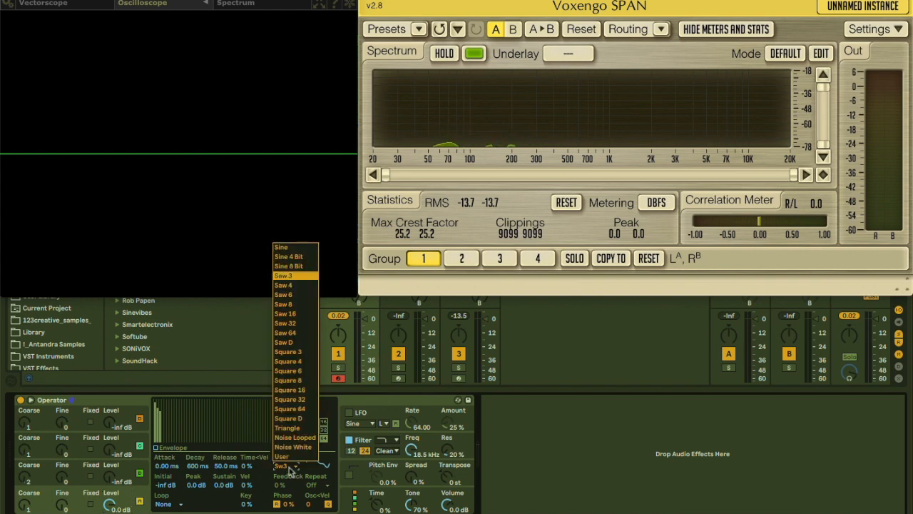
click(297, 418)
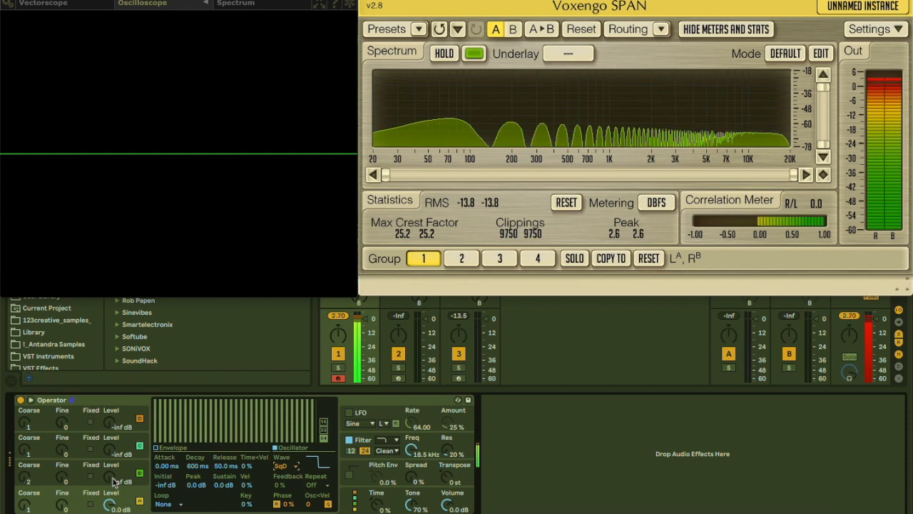
mouse_move(110, 477)
mouse_down()
mouse_move(109, 397)
mouse_move(109, 459)
mouse_up()
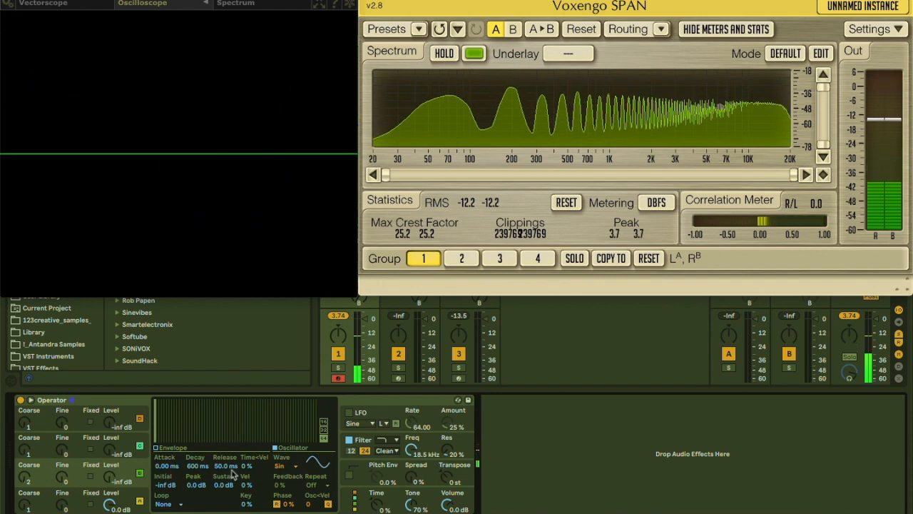
- Set oscillator B's wave to Triangle
click(291, 465)
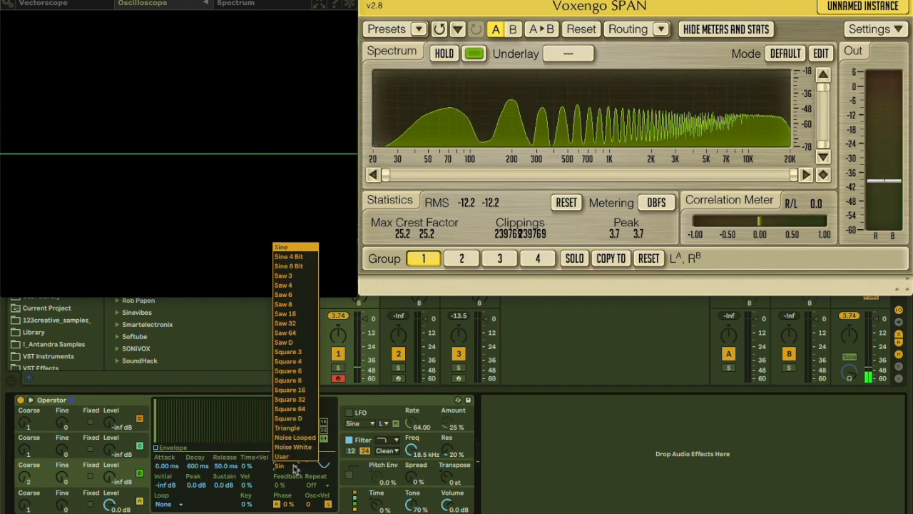
click(294, 427)
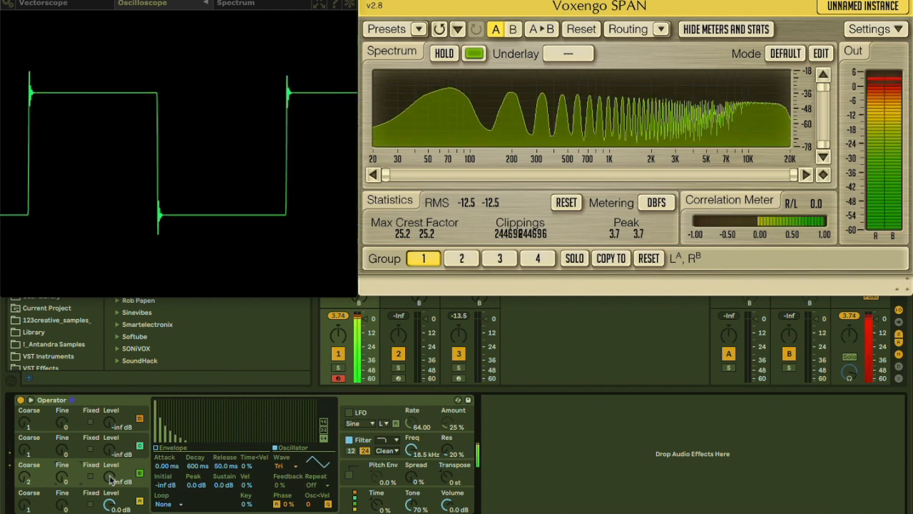
- Set oscillator B's coarse tuning to 0.5 and sweep its level, ending at -59 dB
mouse_move(110, 480)
mouse_down()
mouse_move(110, 449)
mouse_move(111, 482)
mouse_up()
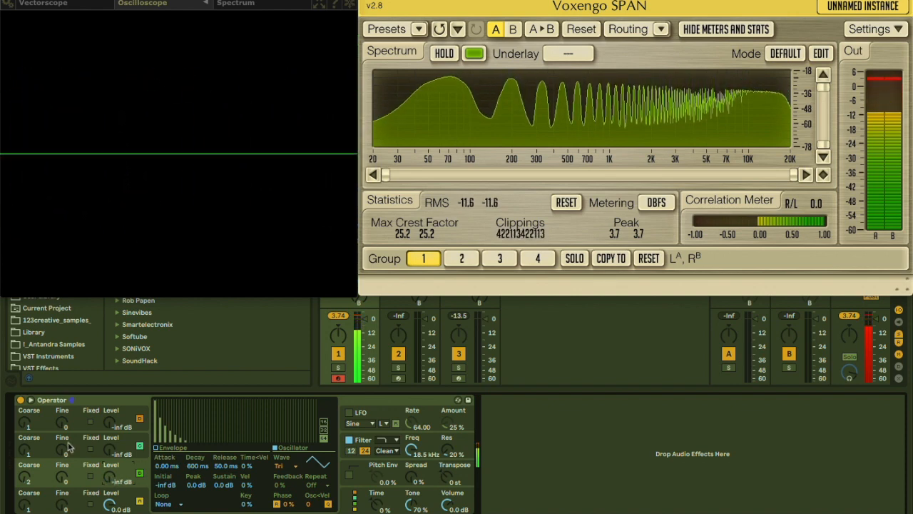
drag(25, 477, 25, 491)
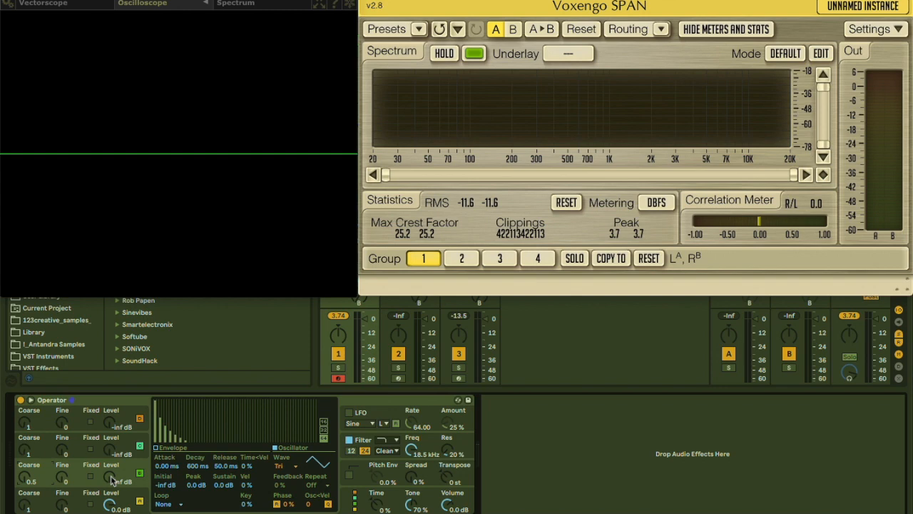
mouse_move(111, 480)
mouse_down()
mouse_move(111, 451)
mouse_move(111, 479)
mouse_up()
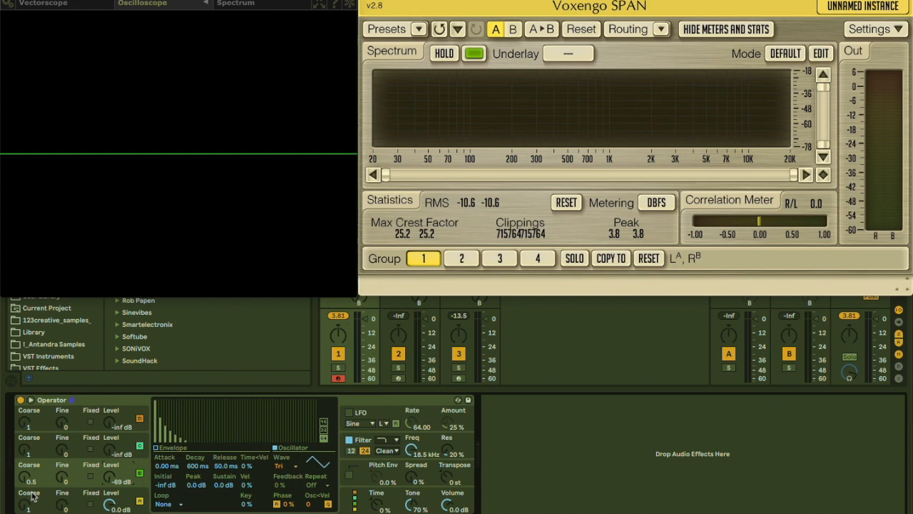
mouse_move(102, 468)
mouse_down()
mouse_move(102, 455)
mouse_move(109, 477)
mouse_up()
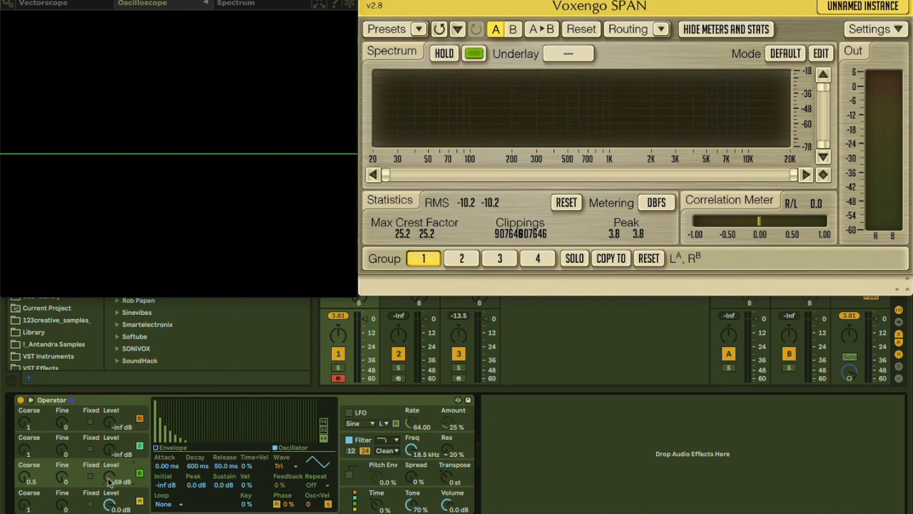
- Set oscillator B's wave to Sine and sweep its level up and back to -inf dB
click(292, 465)
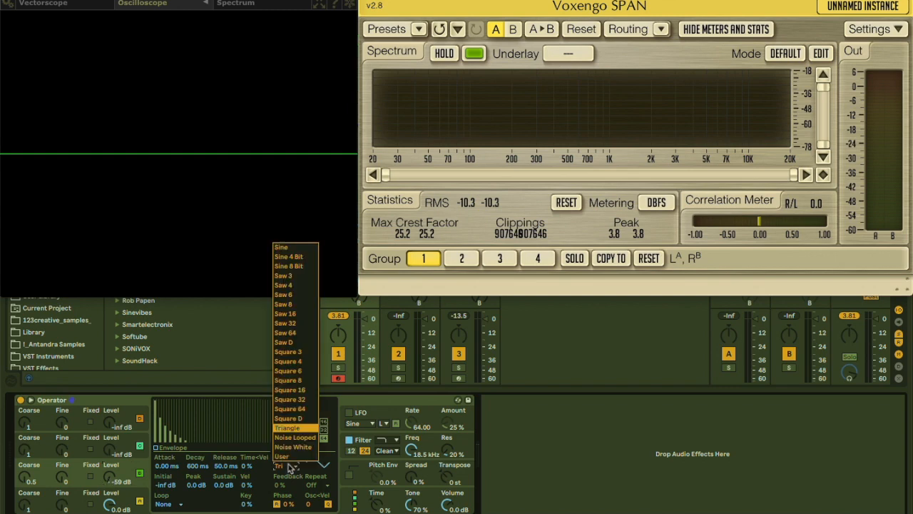
click(285, 246)
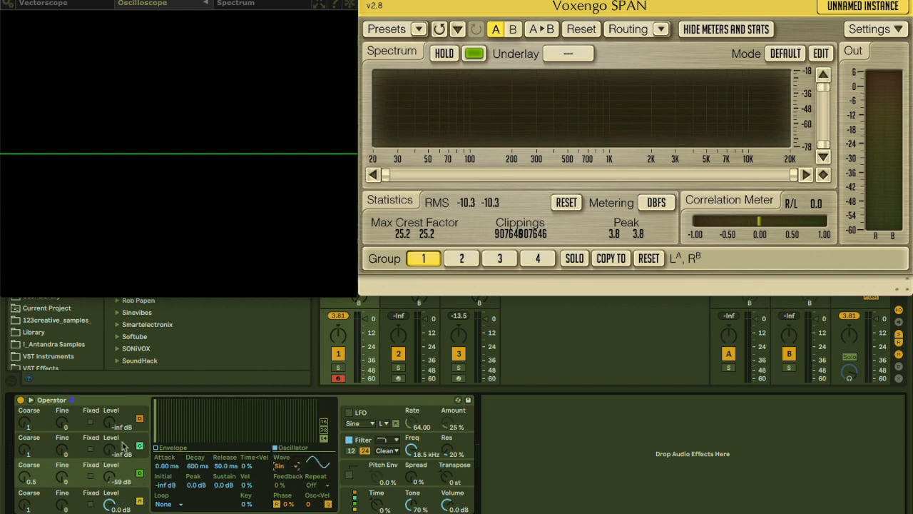
drag(111, 476, 110, 456)
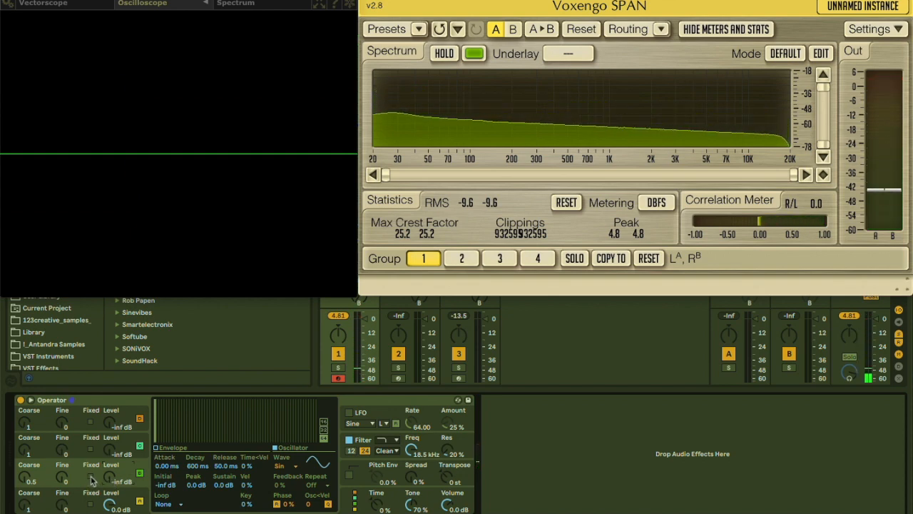
- Switch oscillator B to fixed frequency at 122 Hz, trying fixed mode on oscillator A and turning it off again
click(91, 477)
click(92, 506)
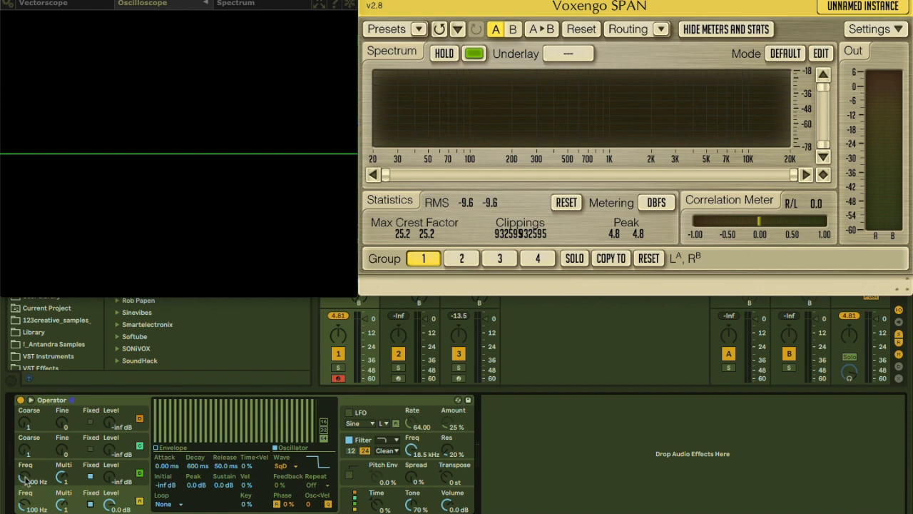
drag(26, 480, 27, 472)
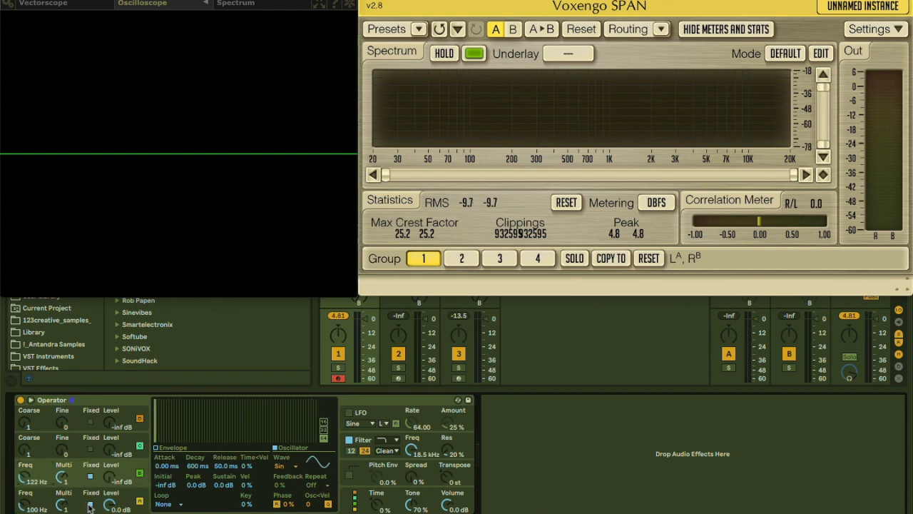
click(91, 505)
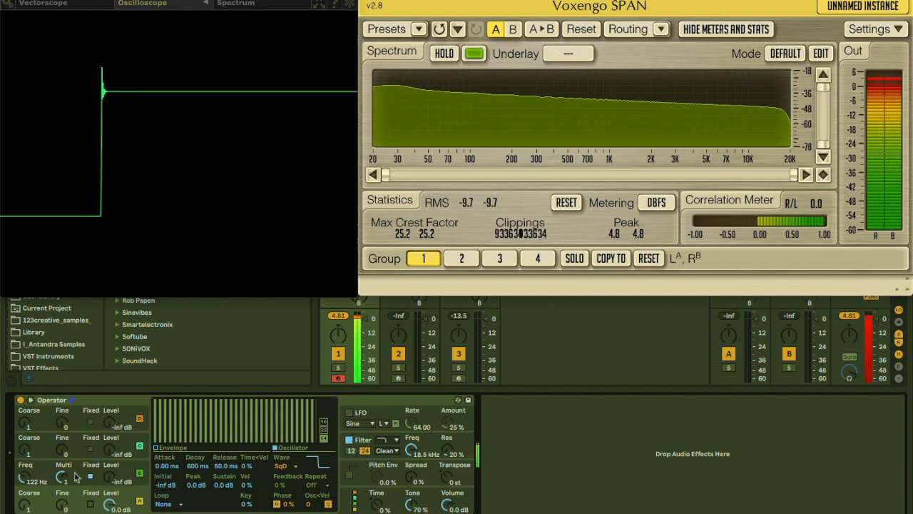
- Raise oscillator B's level to -18 dB and its fixed frequency to 693 Hz
drag(110, 478, 109, 457)
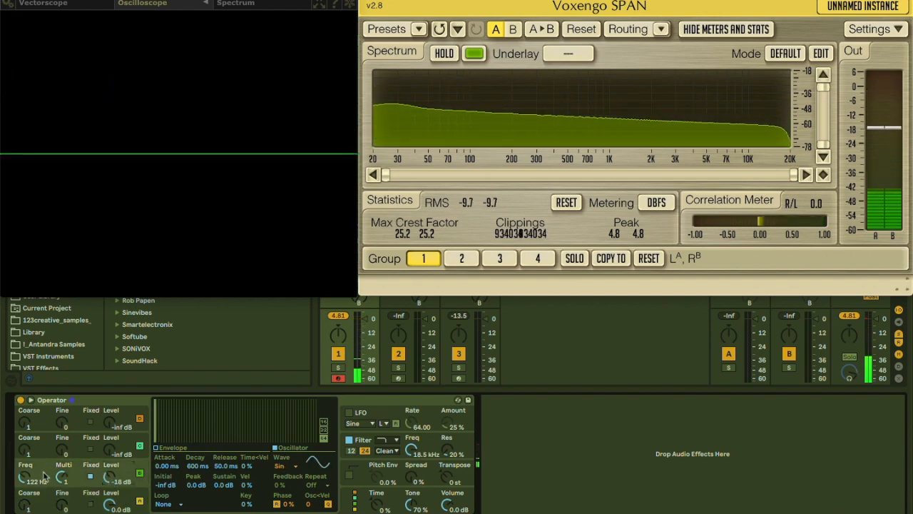
drag(24, 478, 25, 453)
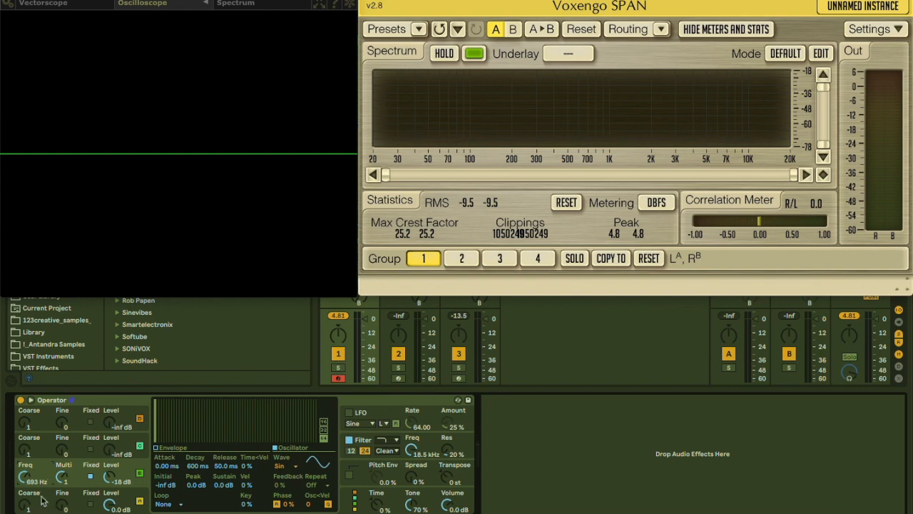
click(41, 504)
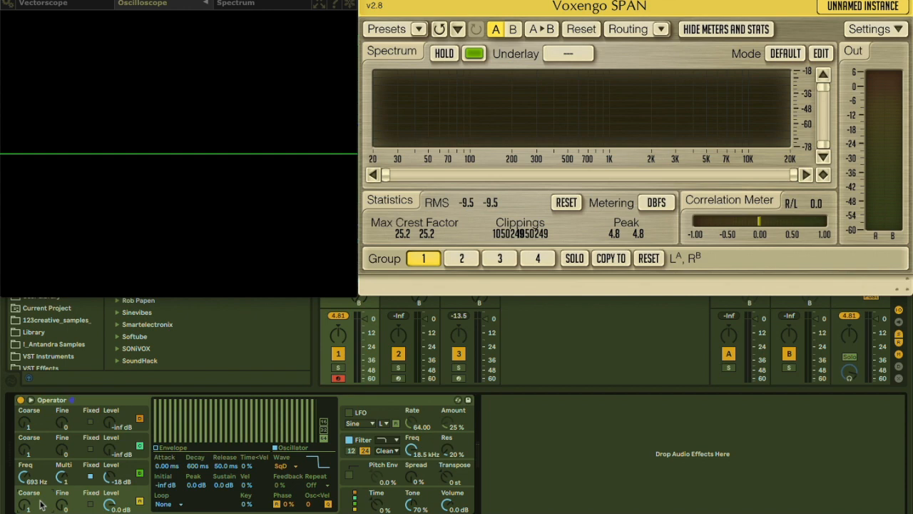
- Choose the algorithm with all four oscillators in parallel and set the levels to 0.0 dB for B and -0.6 dB for A
click(355, 503)
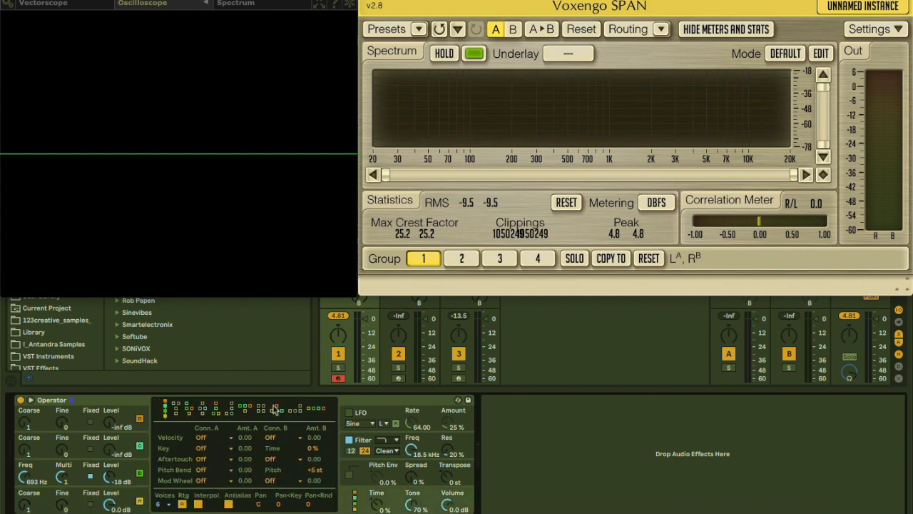
click(317, 411)
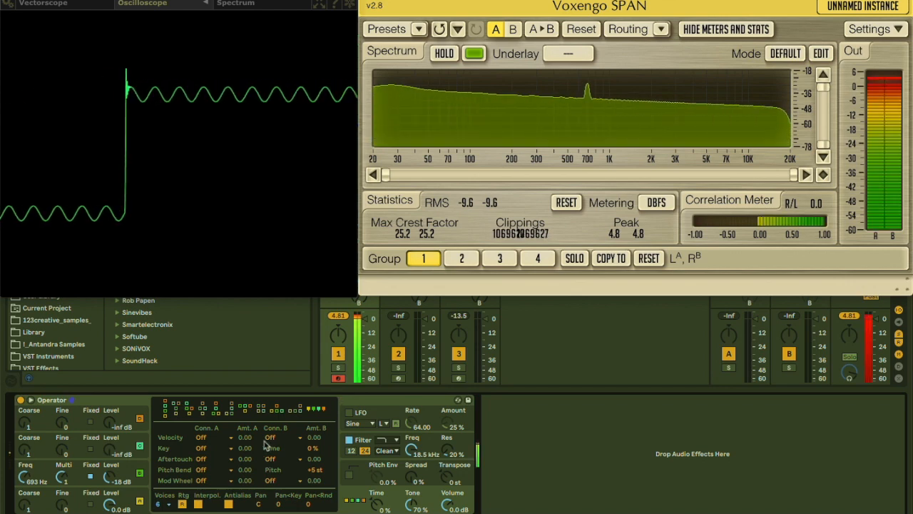
drag(109, 476, 109, 498)
drag(109, 476, 110, 471)
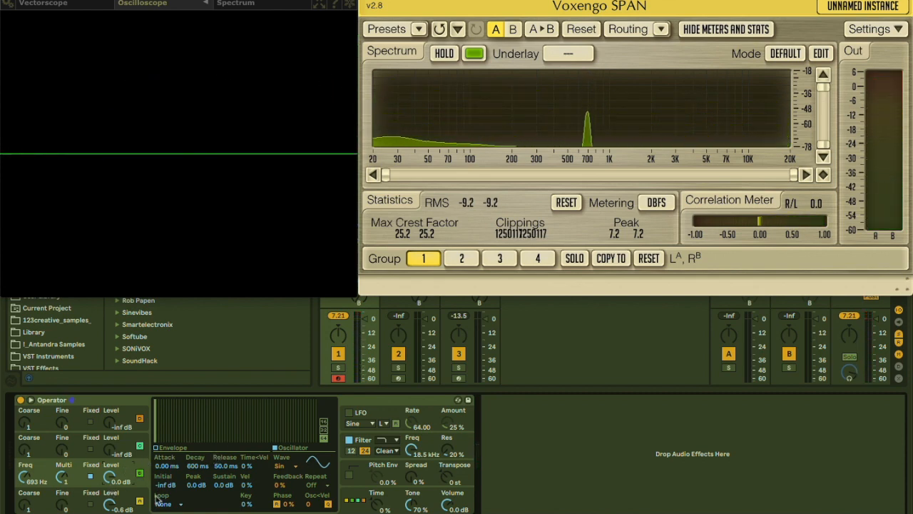
- Set oscillator A's coarse tuning to 22 and lower oscillator B's level to -14 dB
click(125, 493)
drag(27, 506, 27, 500)
click(112, 478)
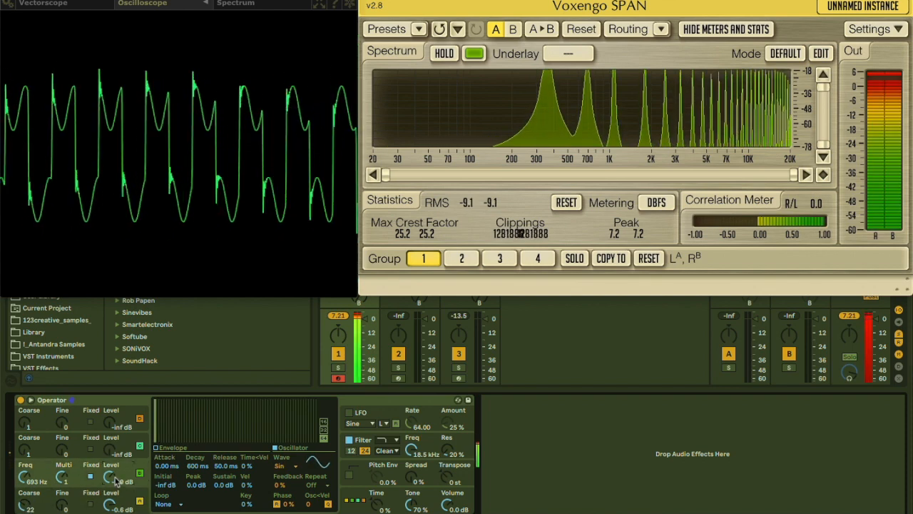
drag(115, 481, 115, 487)
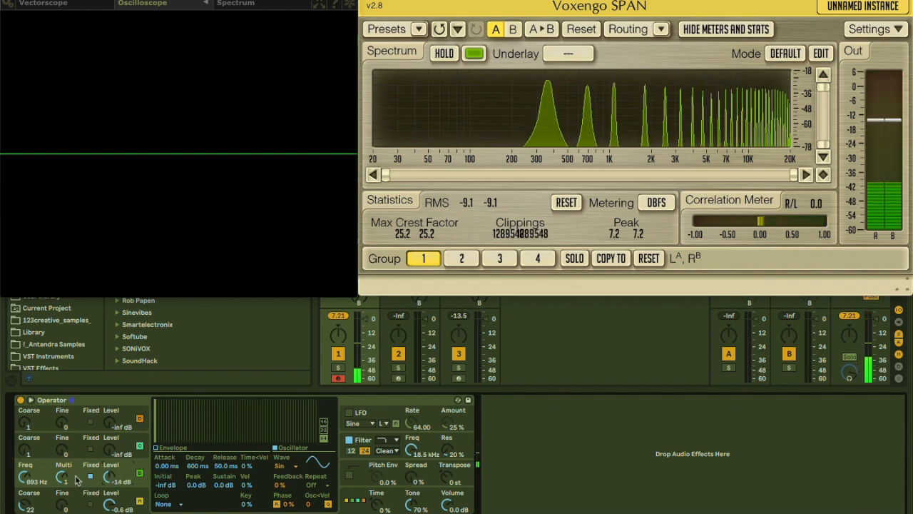
- Choose the second algorithm, with C and D both modulating B, and raise C to -23 dB and D to -28 dB
click(351, 499)
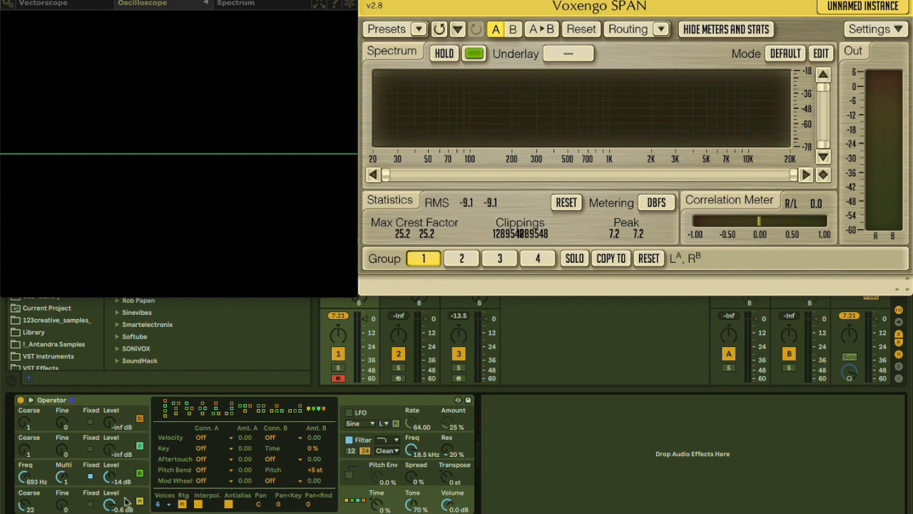
click(177, 414)
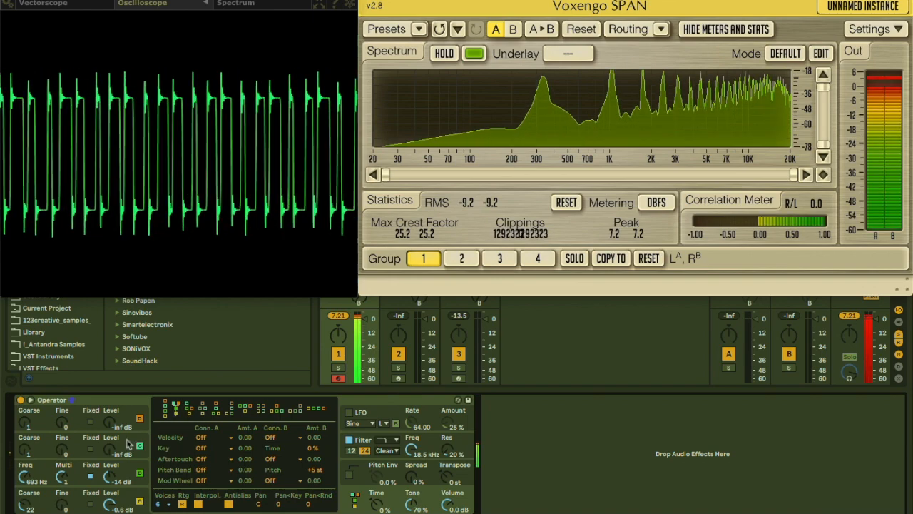
drag(109, 450, 110, 405)
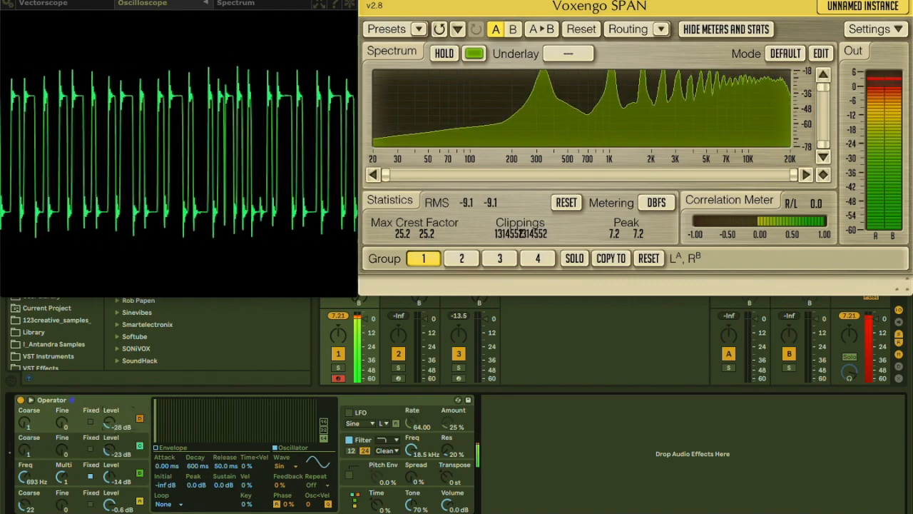
- Set oscillator B to 79.8 Hz at -17 dB and lower C to -41 dB and D to -36 dB
drag(109, 479, 109, 468)
drag(24, 477, 26, 501)
drag(109, 422, 111, 480)
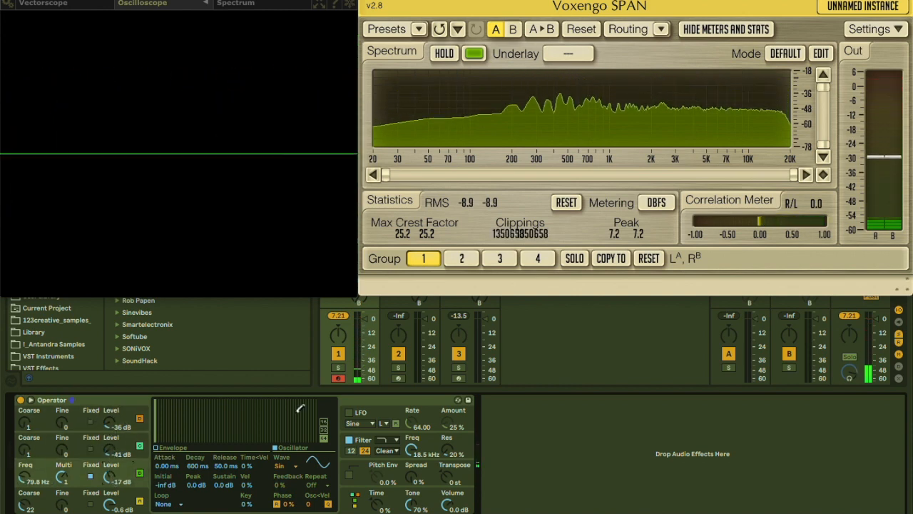
- Sweep the filter frequency down to 30.0 Hz and set the resonance to 0.0 %
mouse_move(411, 449)
mouse_down()
mouse_move(411, 467)
mouse_move(411, 436)
mouse_up()
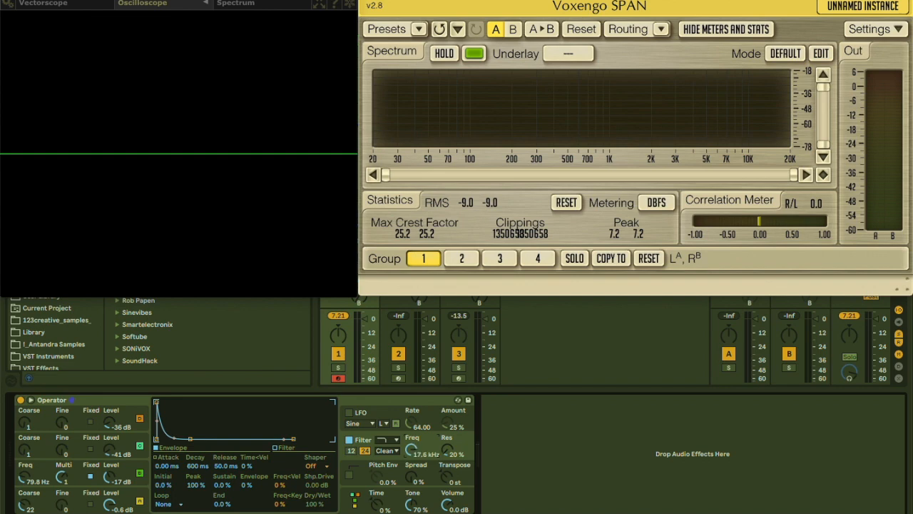
drag(411, 451, 447, 498)
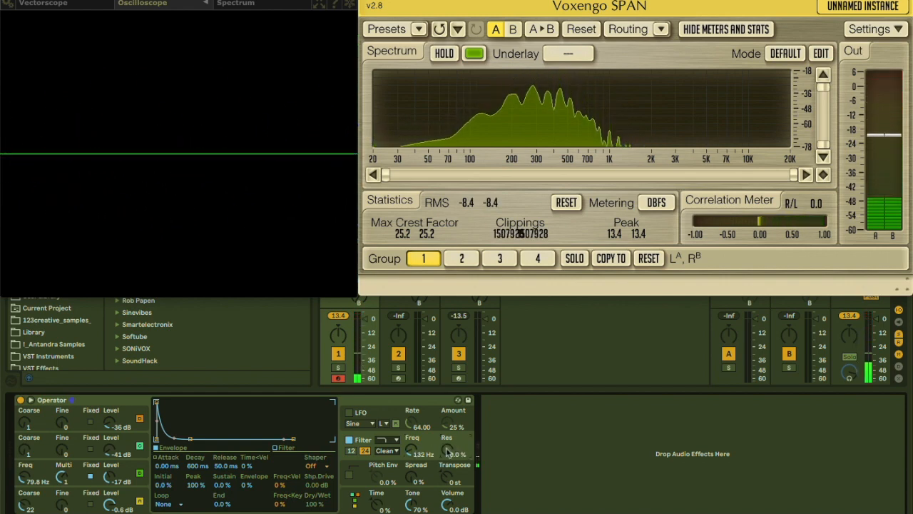
drag(415, 452, 415, 396)
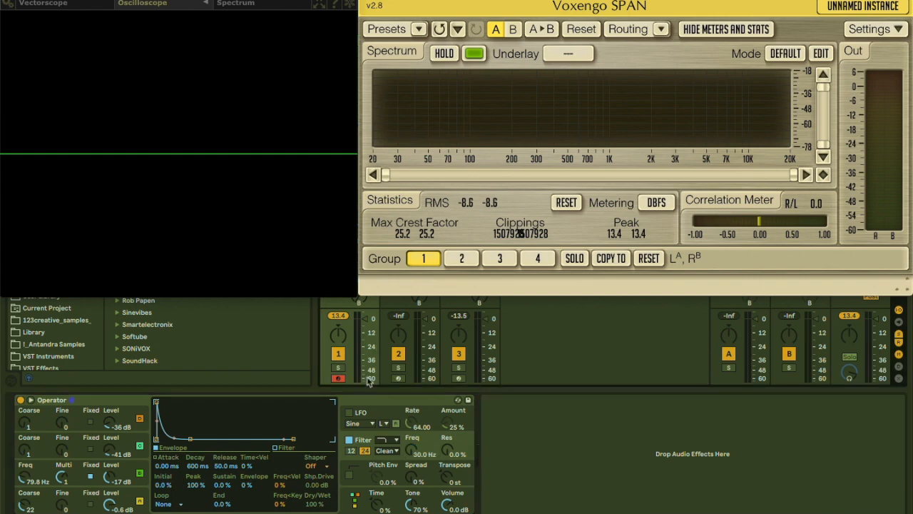
- Switch to the Serum instrument on track 2, shift its window down and enable oscillator B
click(368, 381)
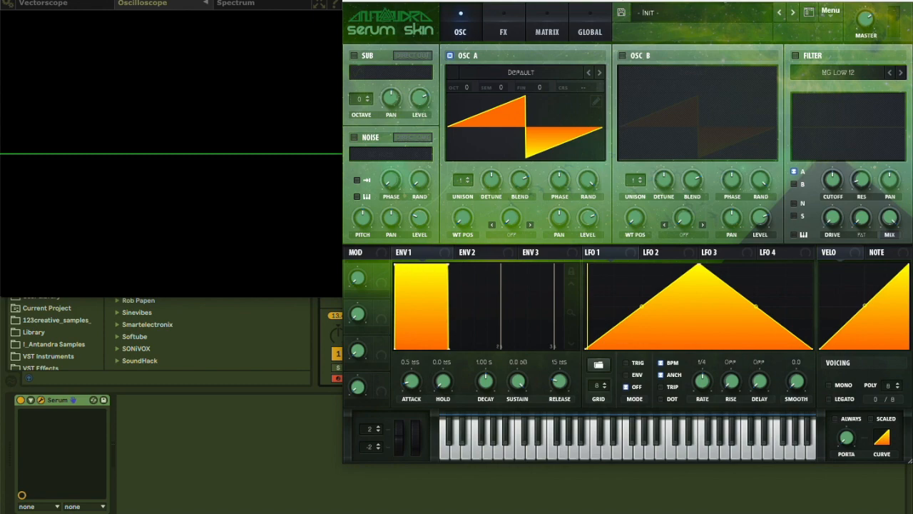
drag(575, 4, 605, 80)
click(620, 132)
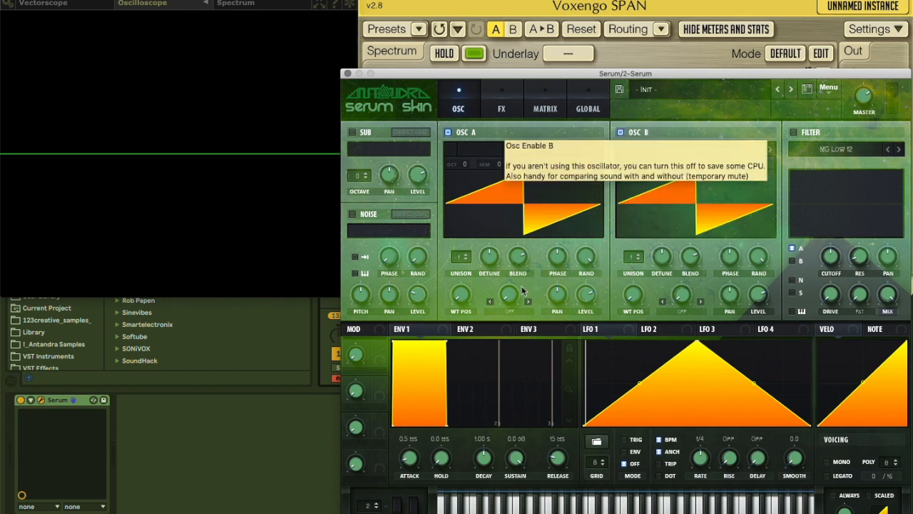
- Set Serum oscillator A's warp mode to FM (from B), lower oscillator B's level and sweep the warp amount
click(502, 314)
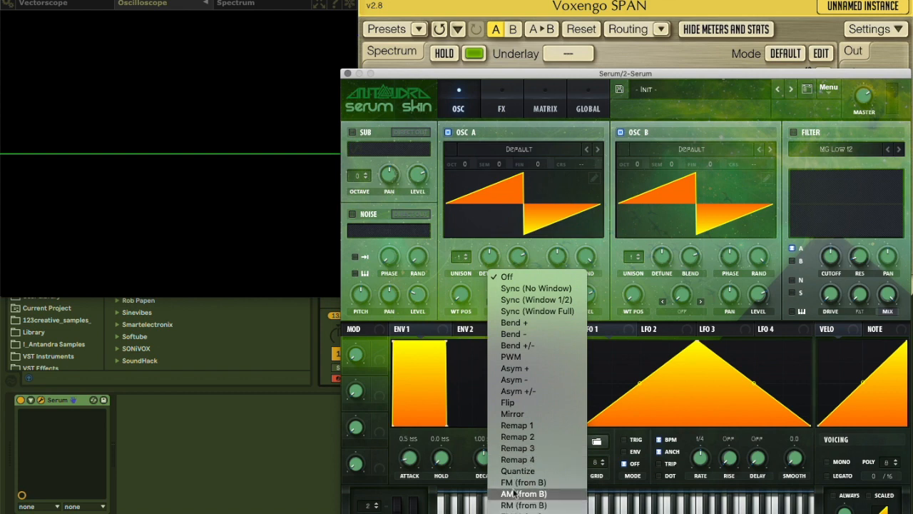
click(515, 484)
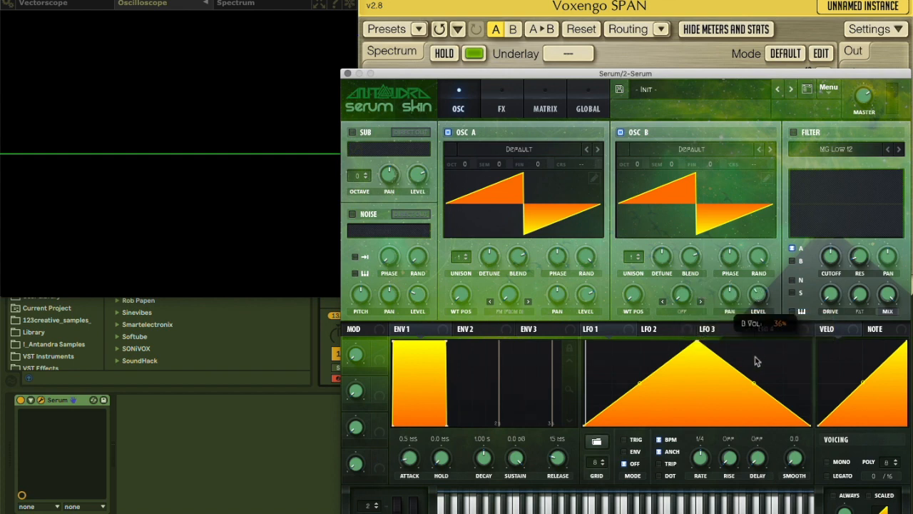
drag(508, 302, 484, 220)
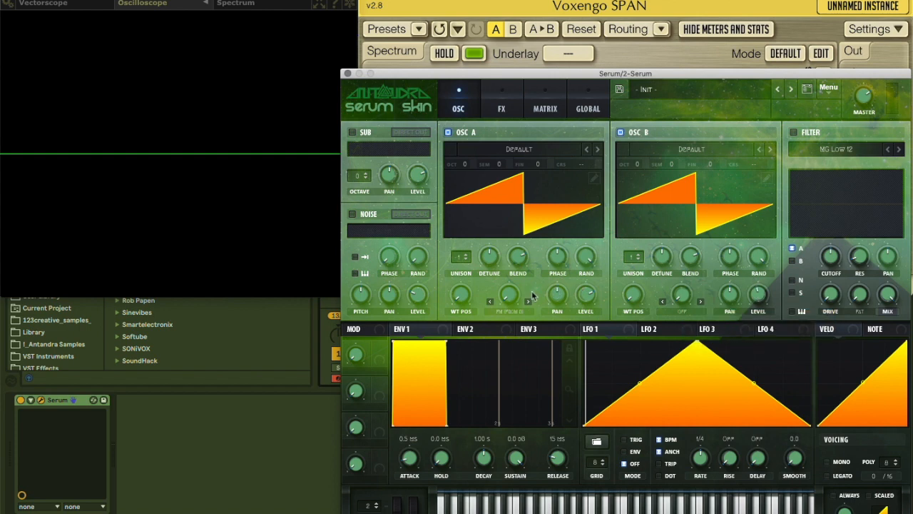
- Reposition the Serum window and sweep oscillator A's FM warp amount again
drag(431, 74, 570, 53)
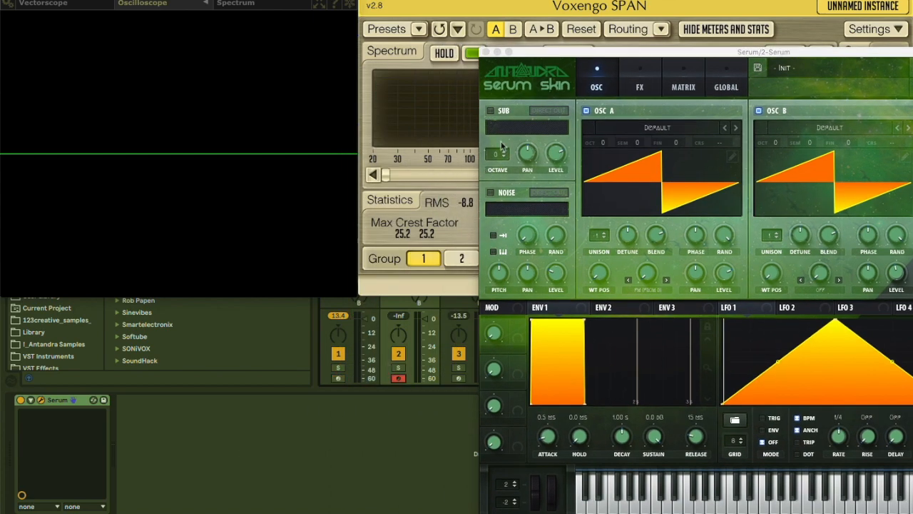
drag(561, 52, 380, 24)
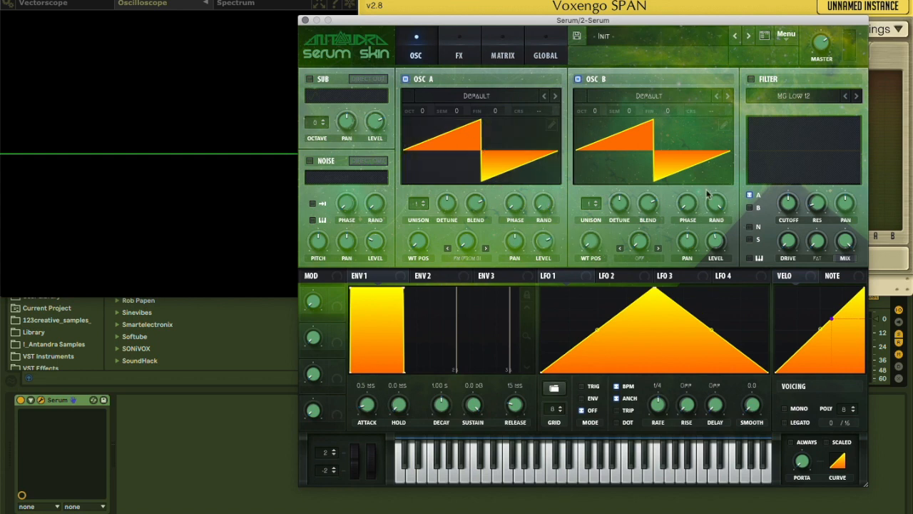
drag(709, 203, 741, 418)
drag(460, 236, 460, 197)
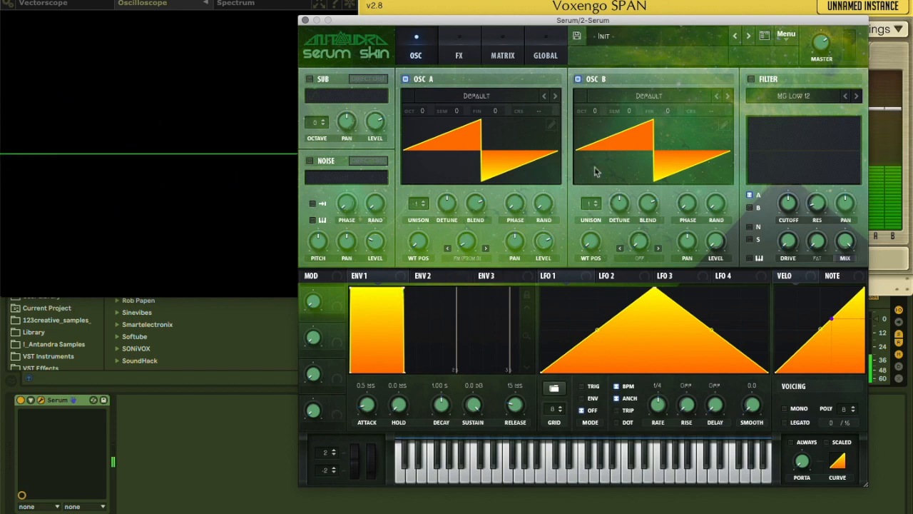
- Load the Basic Shapes wavetable from the Analog category into Serum oscillator B
click(638, 93)
mouse_move(597, 122)
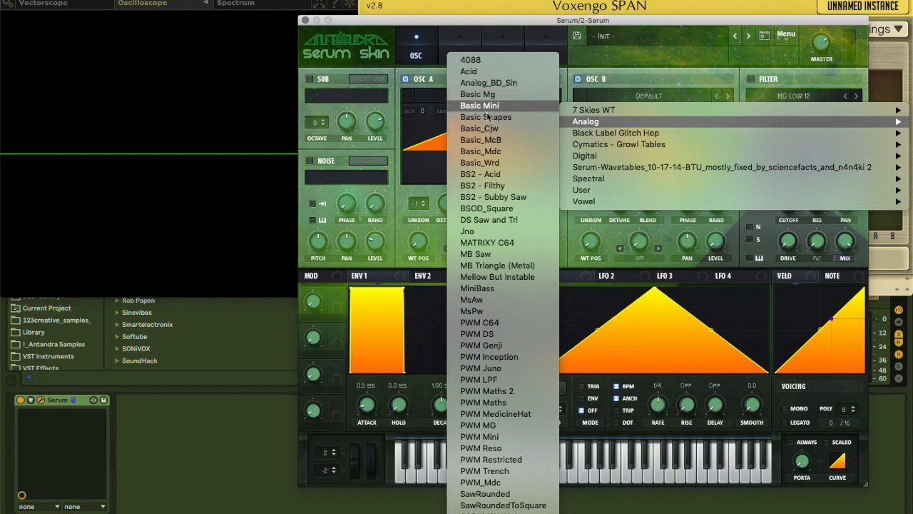
click(485, 117)
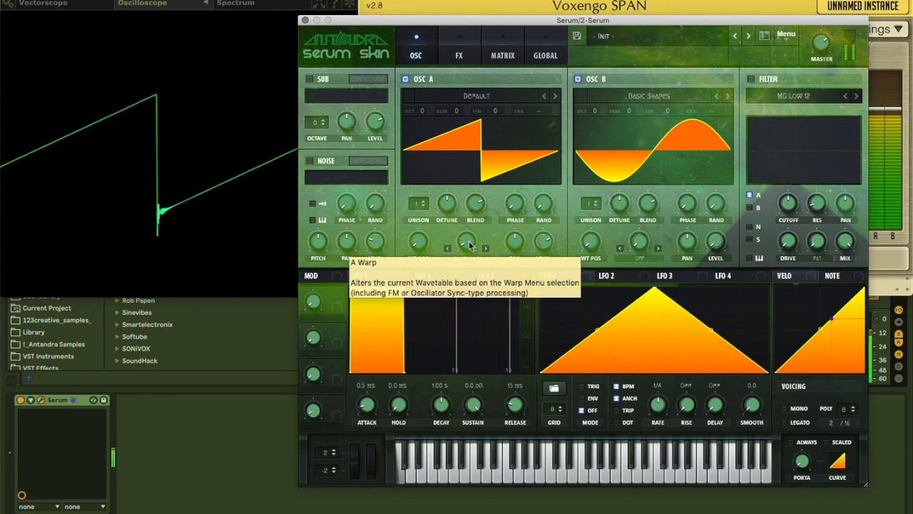
- Sweep Serum oscillator A's FM warp amount again and move the Serum window below the oscilloscope and spectrum analyzer
drag(470, 245, 470, 213)
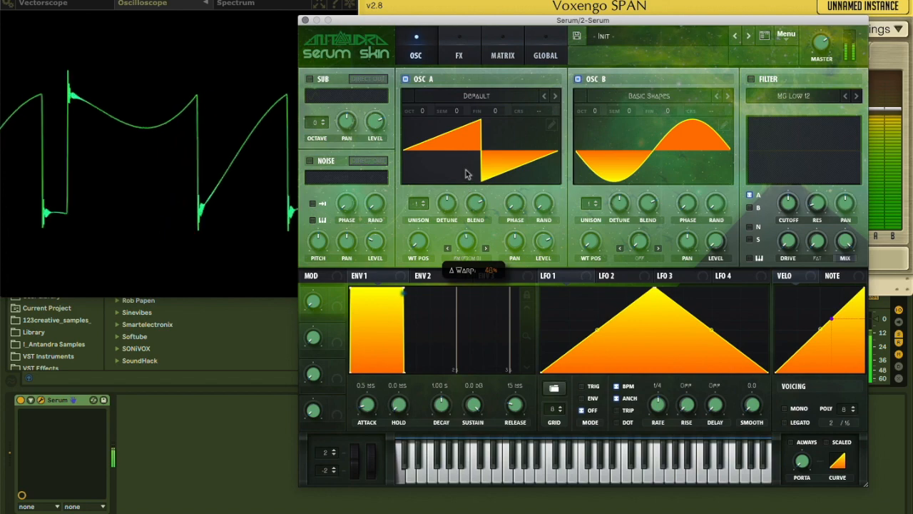
drag(464, 151, 448, 132)
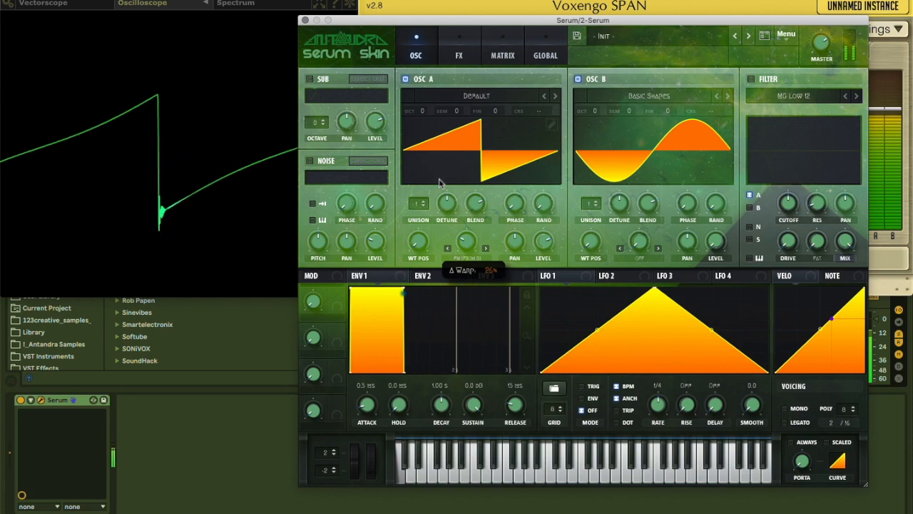
drag(460, 23, 264, 289)
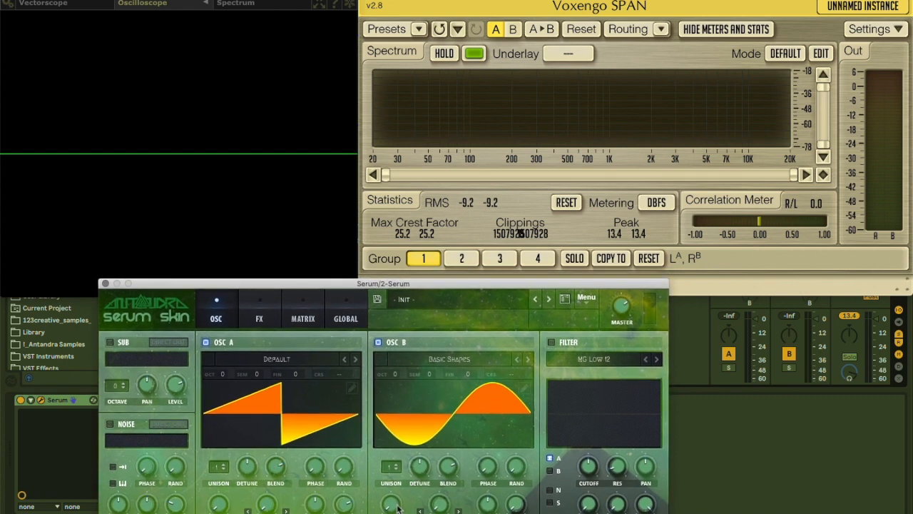
- Set Serum oscillator B to a triangle shape at octave -1 and sweep oscillator A's FM warp amount
drag(394, 484, 389, 437)
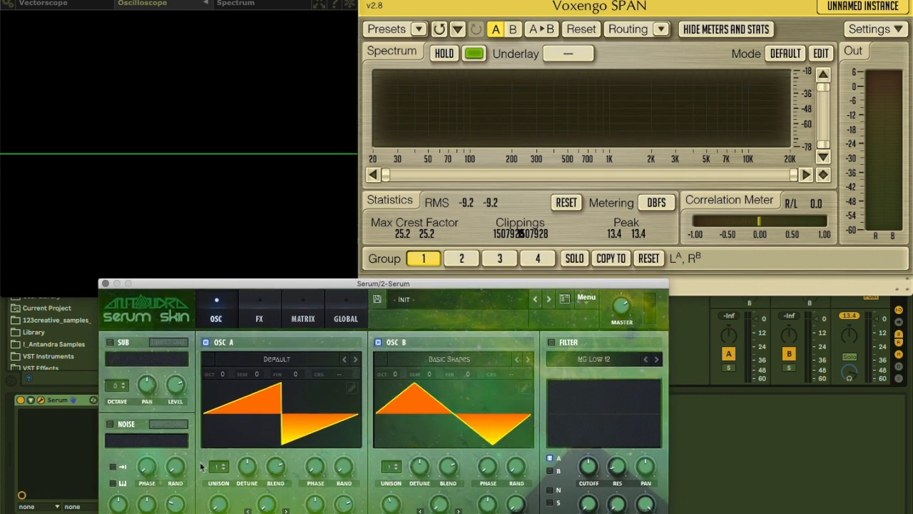
drag(396, 372, 396, 398)
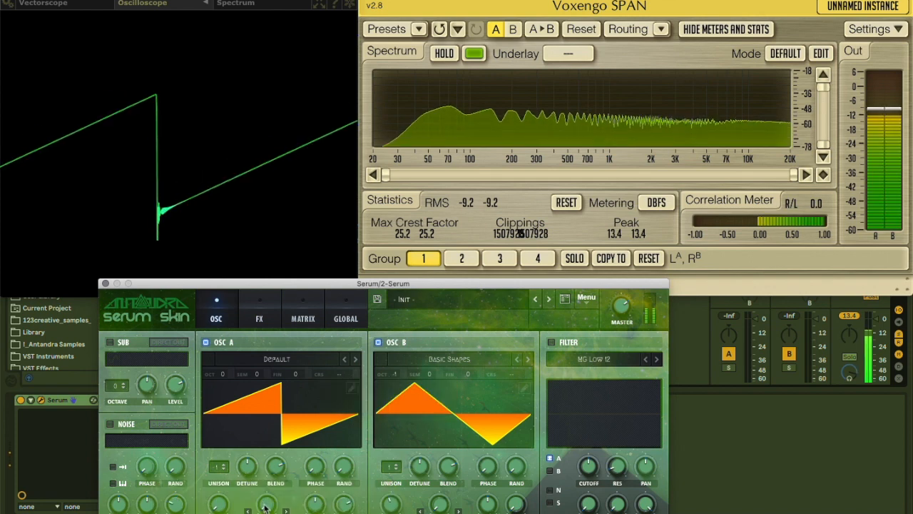
drag(264, 508, 265, 493)
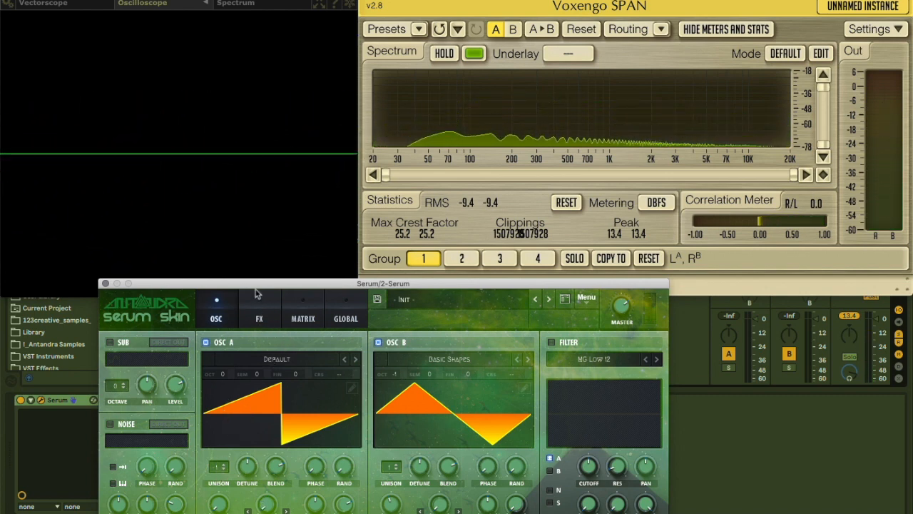
- Load the Native Curse vowel wavetable into oscillator B and BlackLabel_07 from Black Label Glitch Hop into oscillator A
click(428, 360)
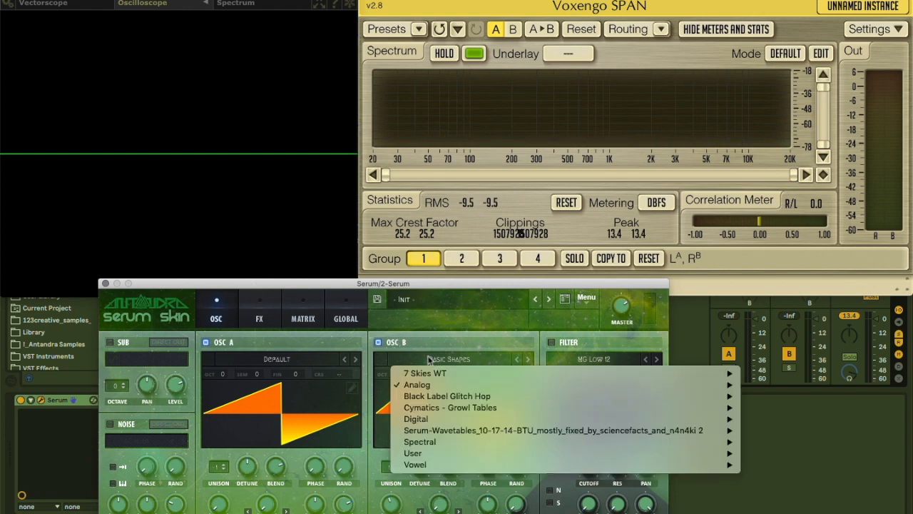
mouse_move(415, 467)
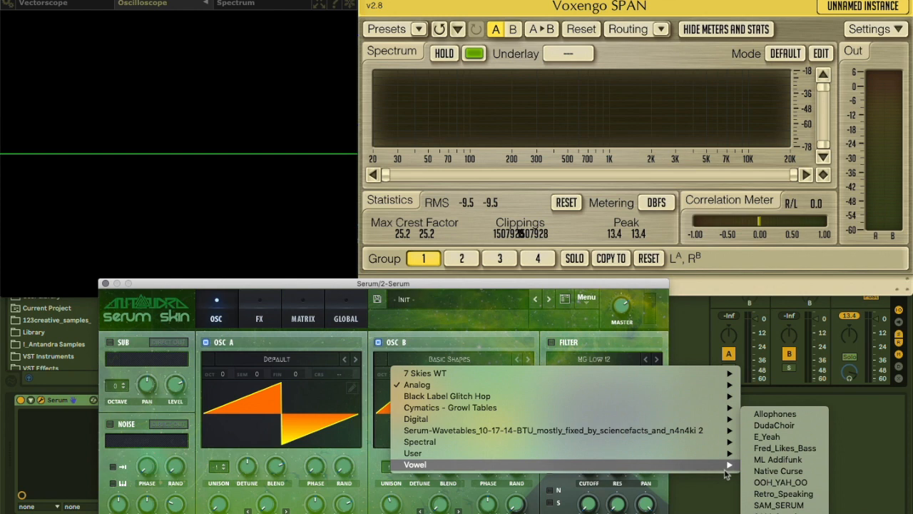
click(777, 471)
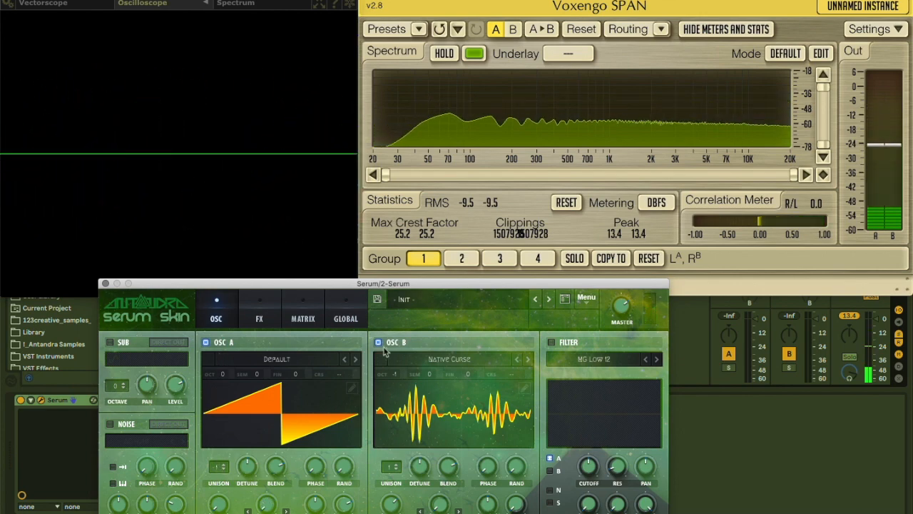
click(280, 360)
mouse_move(275, 395)
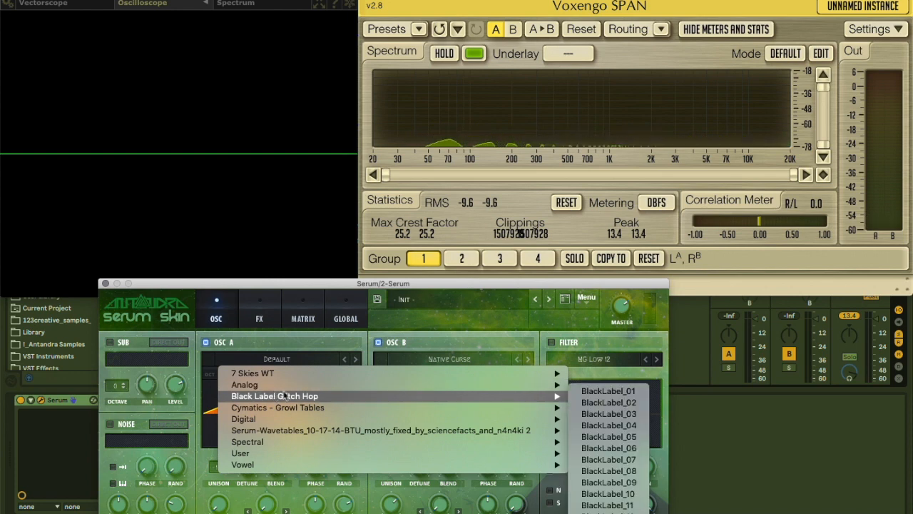
click(609, 459)
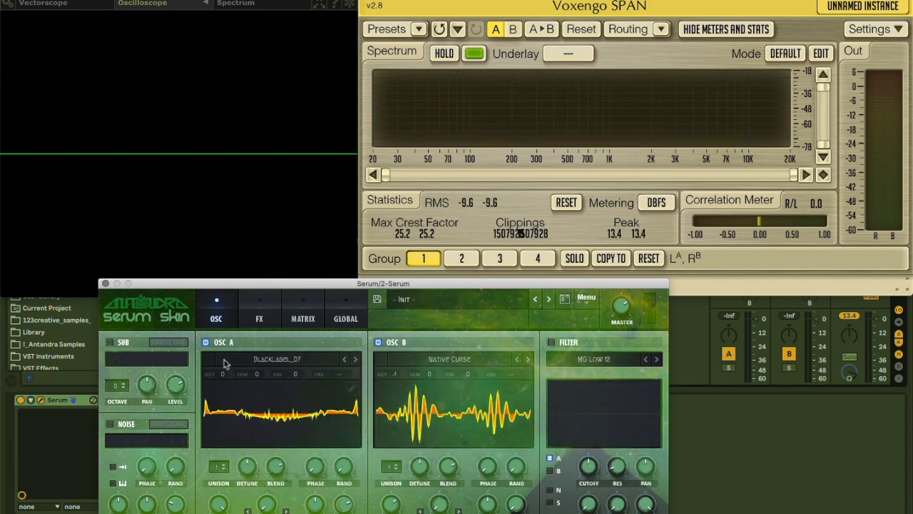
- Load the Basic Shapes wavetable from the Analog category into oscillator B and set its wavetable position to the triangle shape
click(485, 364)
mouse_move(435, 389)
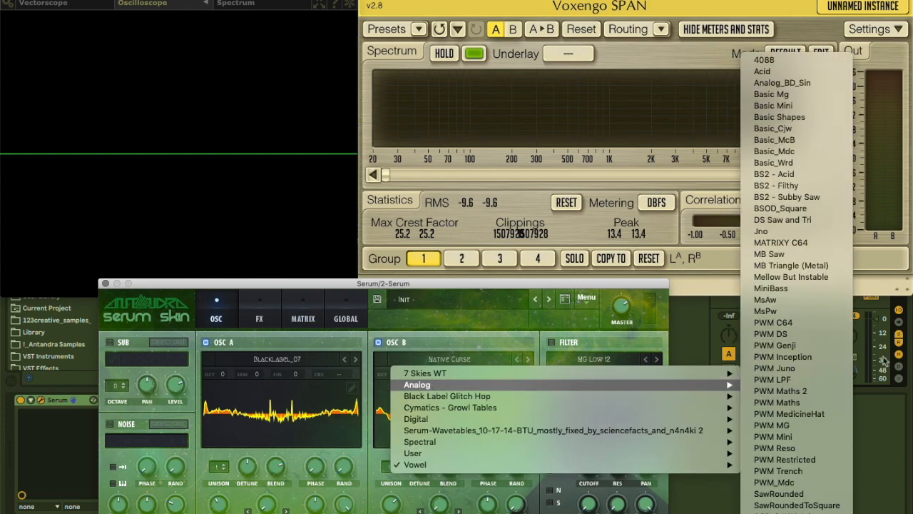
click(779, 117)
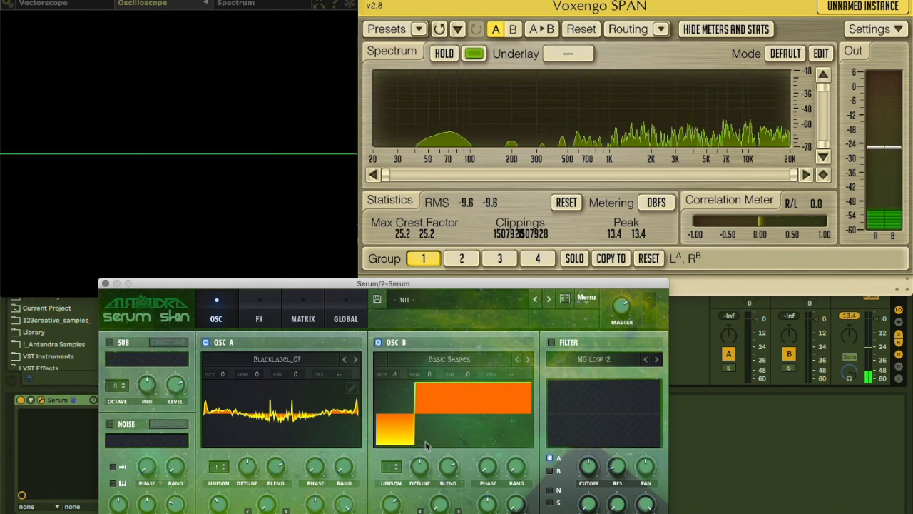
drag(389, 509, 389, 513)
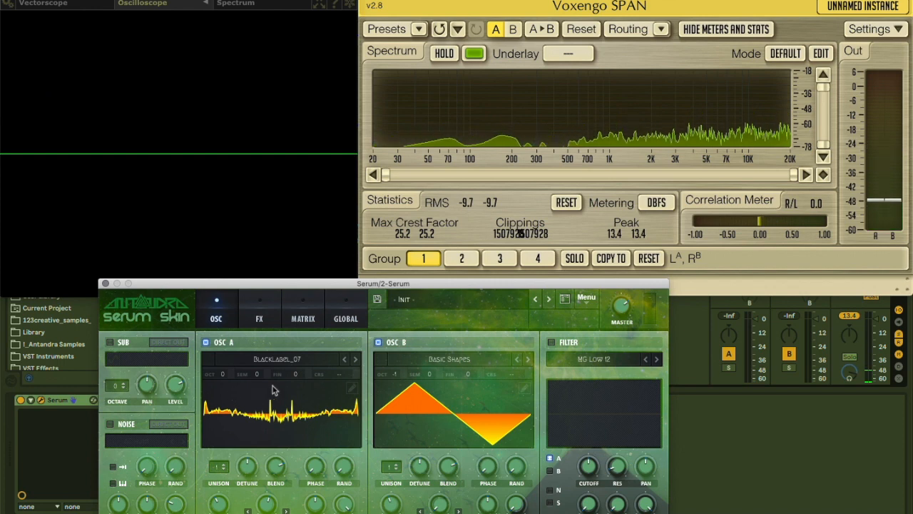
- Load the SAM_SERUM wavetable from the Vowel category into oscillator A
click(283, 362)
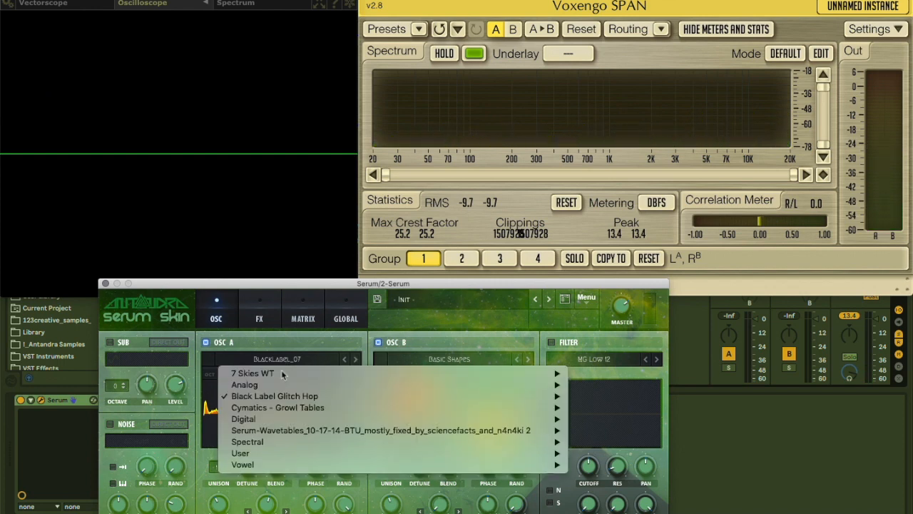
mouse_move(537, 469)
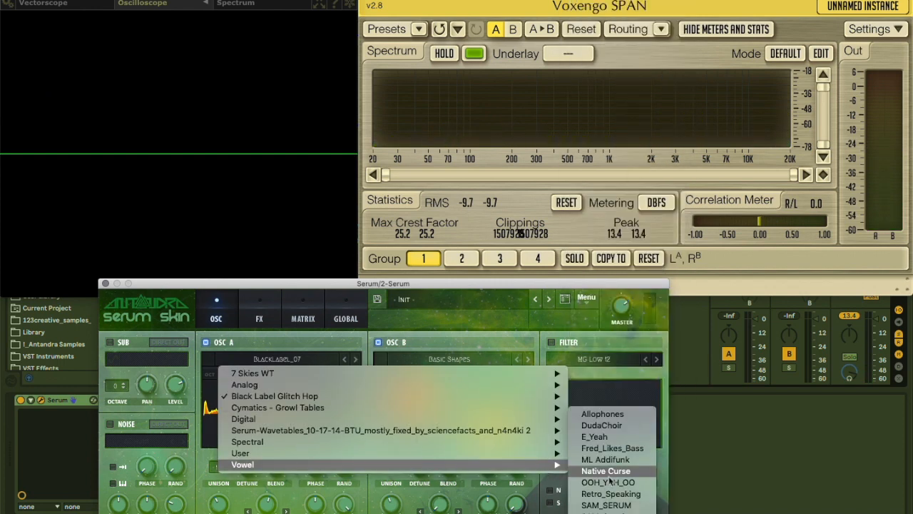
click(607, 505)
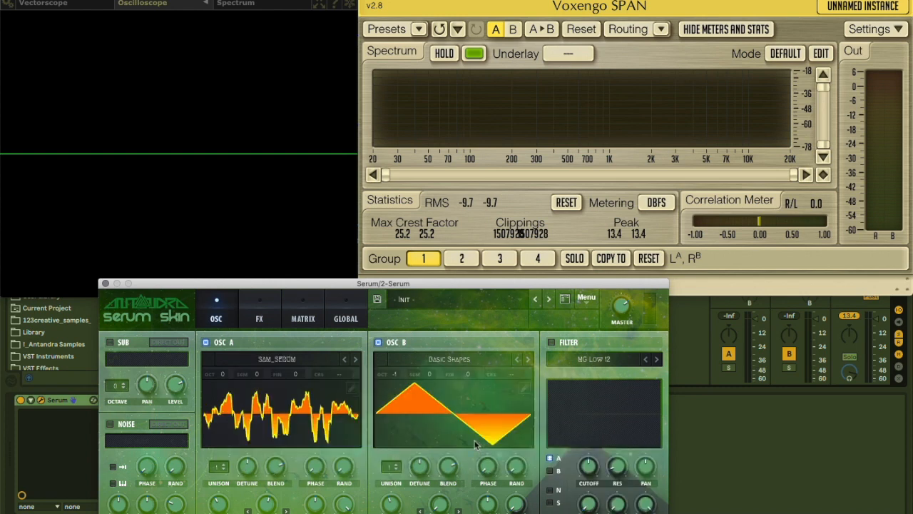
- Turn off oscillator B and set oscillator A's warp mode to FM NoiseOsc
click(378, 343)
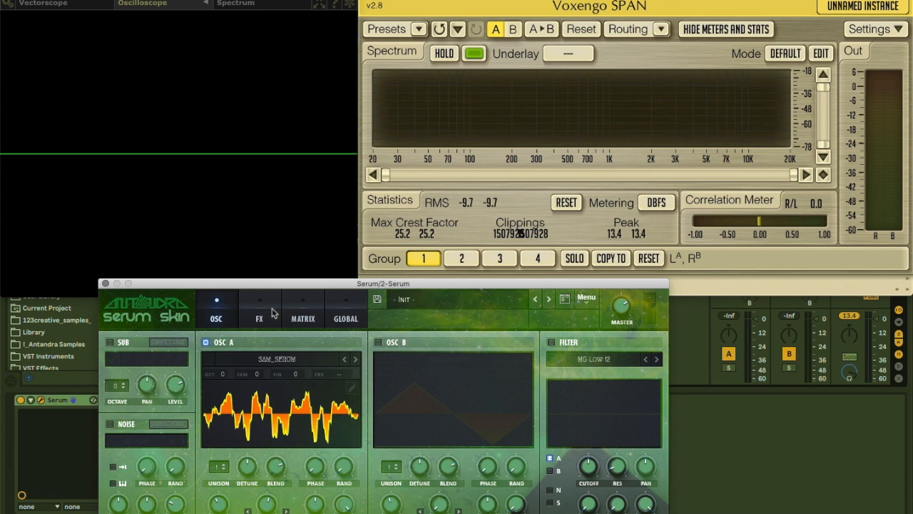
click(264, 507)
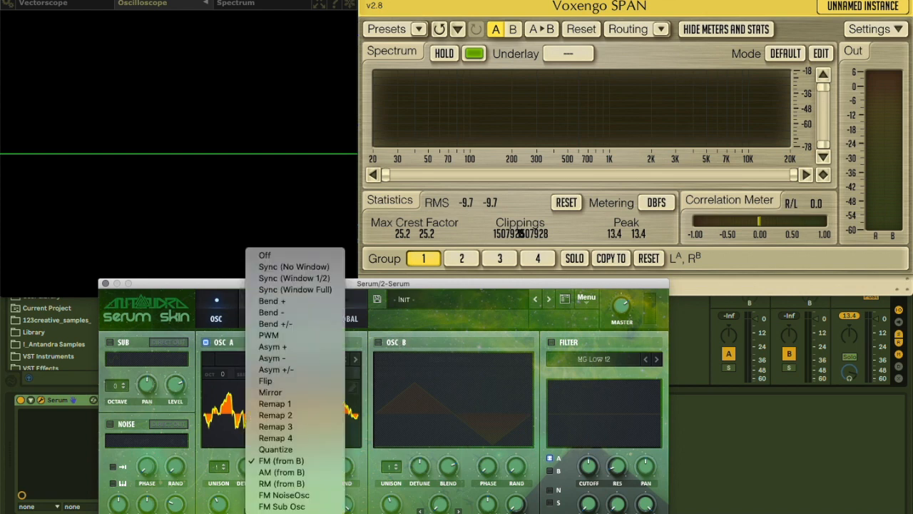
click(278, 498)
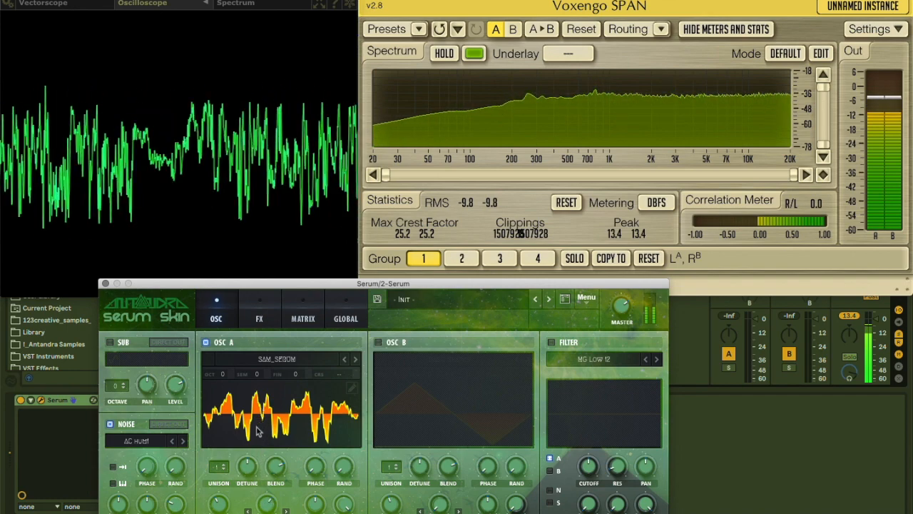
- Load the Humming_Bird sample from Cryptex Noises into the noise oscillator and enable its one-shot and key tracking options
click(142, 441)
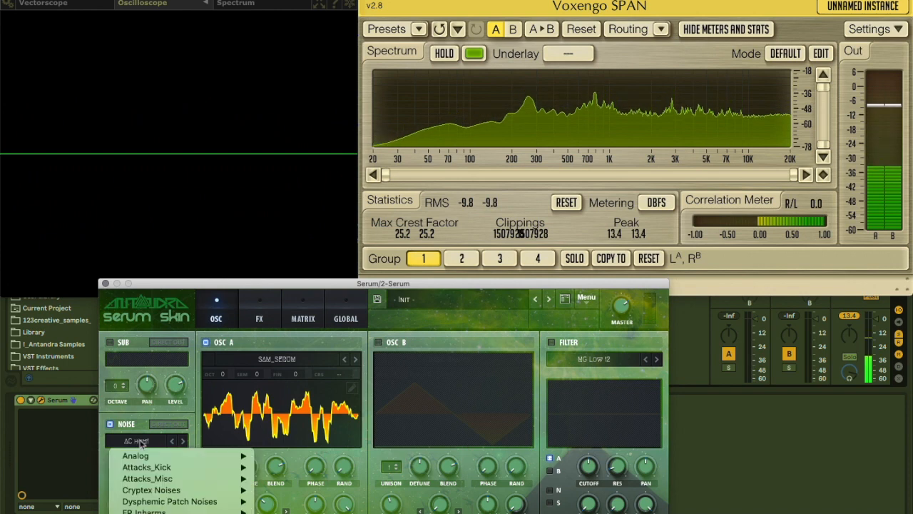
mouse_move(223, 462)
scroll(169, 463, down, 2)
mouse_move(169, 467)
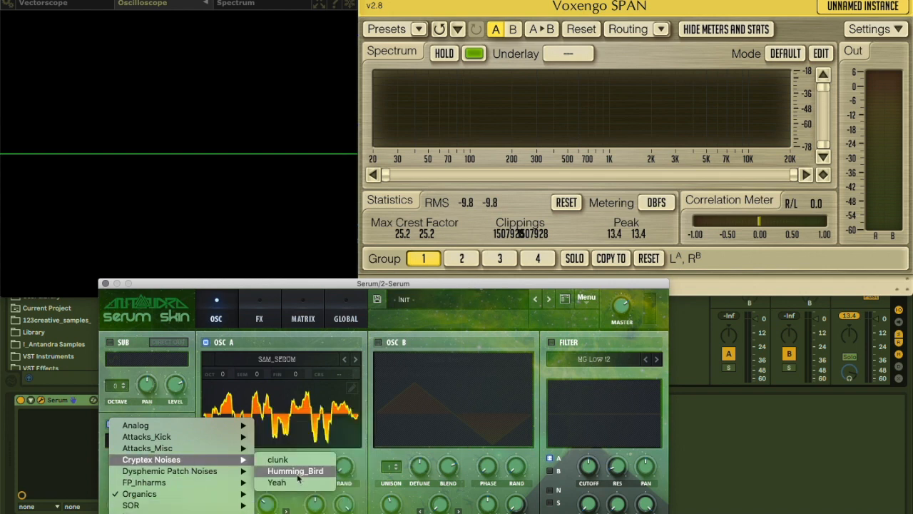
click(295, 472)
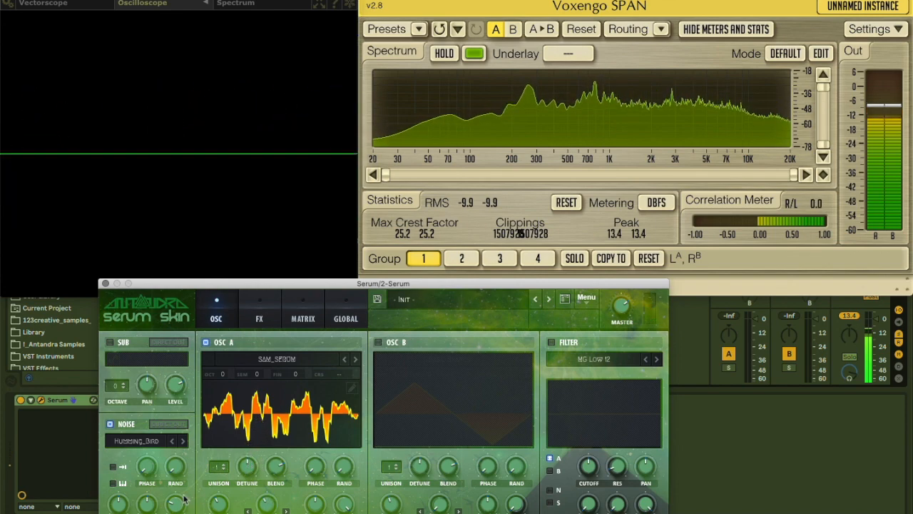
click(112, 468)
click(112, 482)
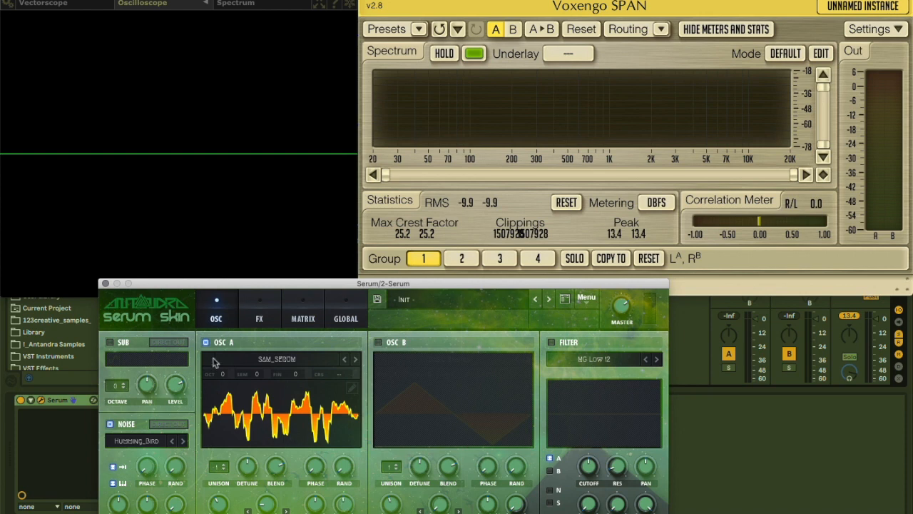
- Turn oscillator A off to hear the noise alone, then re-enable it and set its octave to -2
click(205, 342)
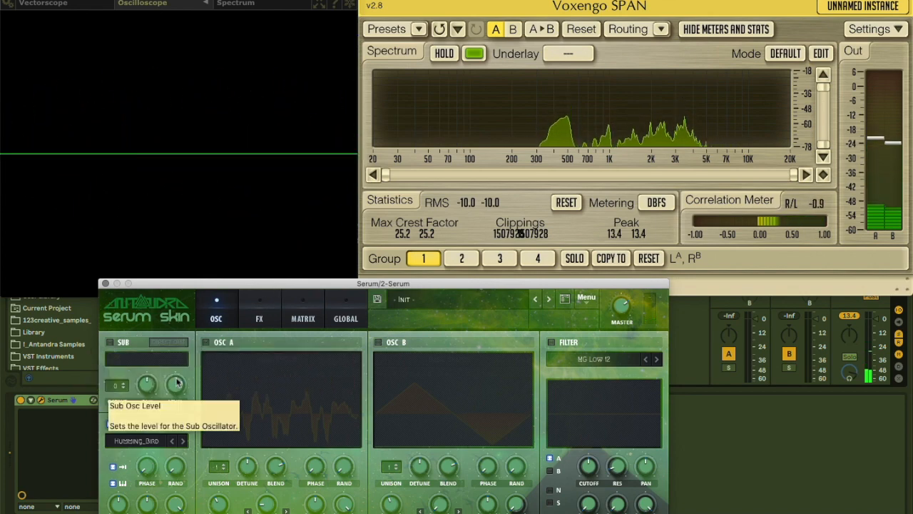
click(206, 343)
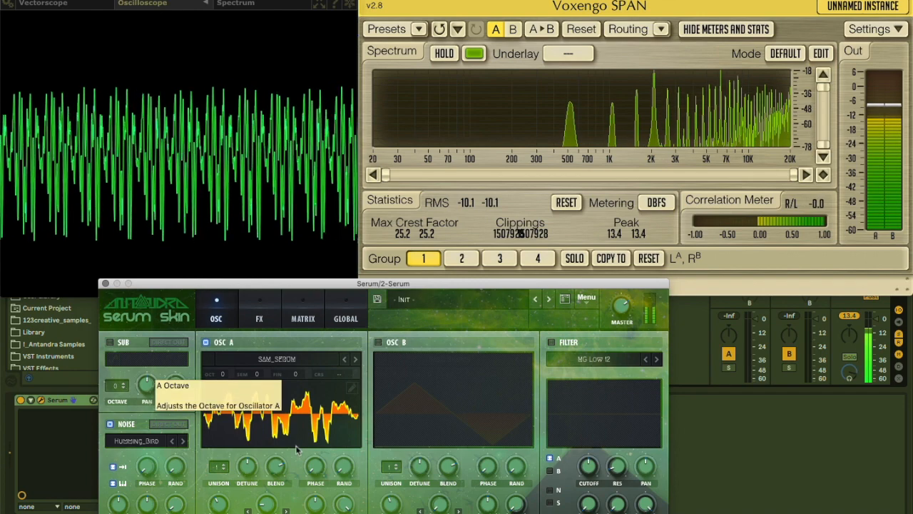
drag(223, 375, 222, 407)
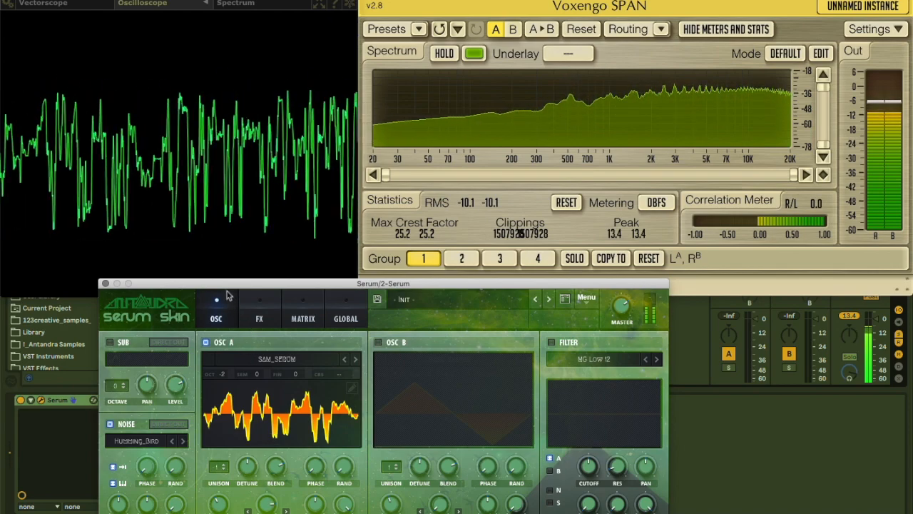
- Turn off the noise oscillator and set oscillator A's warp mode to FM Sub Osc with the sub oscillator enabled
click(124, 425)
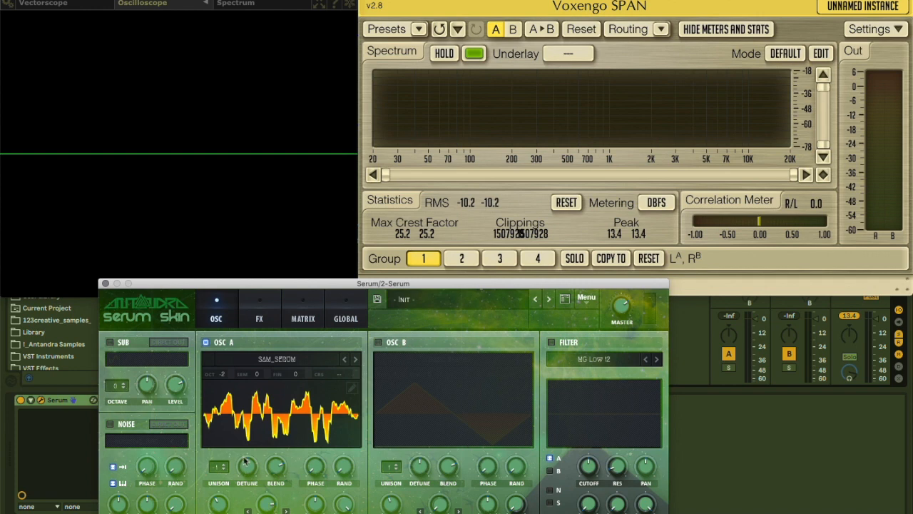
click(267, 510)
click(263, 507)
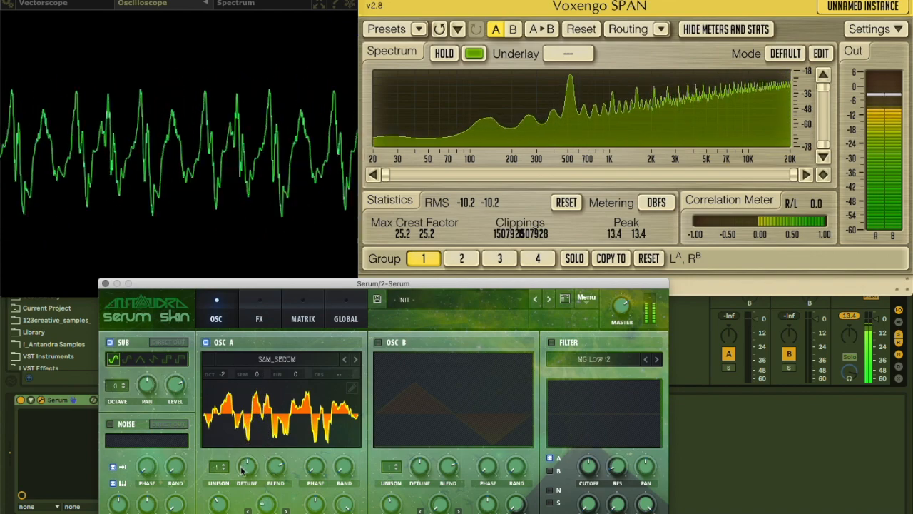
- Enable oscillator B with a sine shape at octave 0 and set oscillator A's warp mode to FM (from B)
click(378, 342)
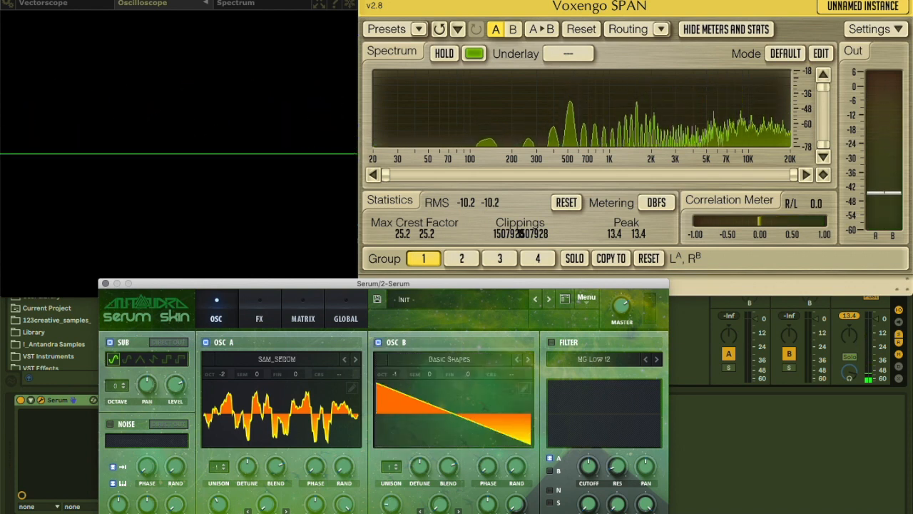
drag(391, 504, 391, 513)
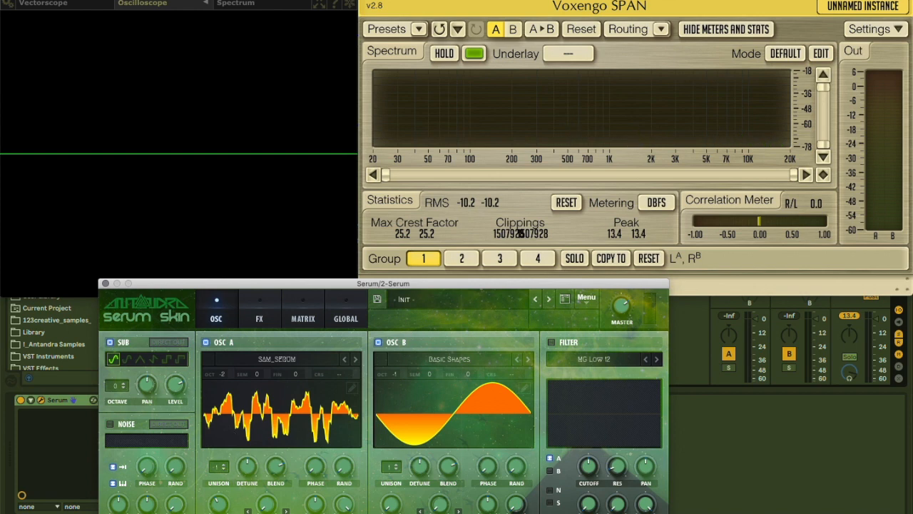
click(266, 510)
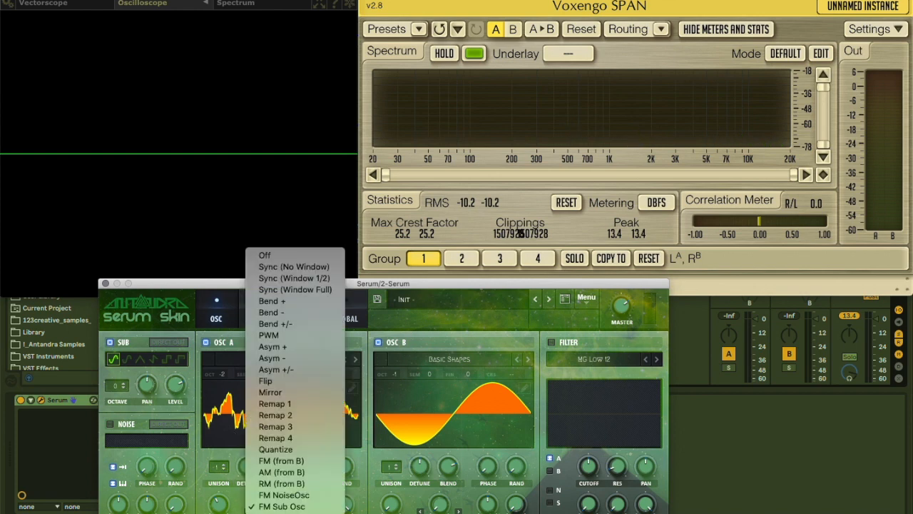
click(273, 471)
click(266, 510)
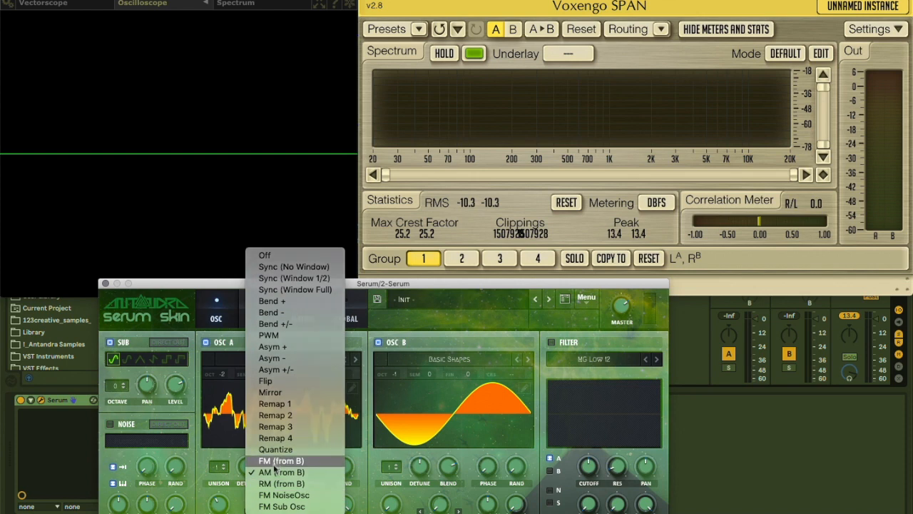
click(276, 462)
drag(399, 378, 396, 367)
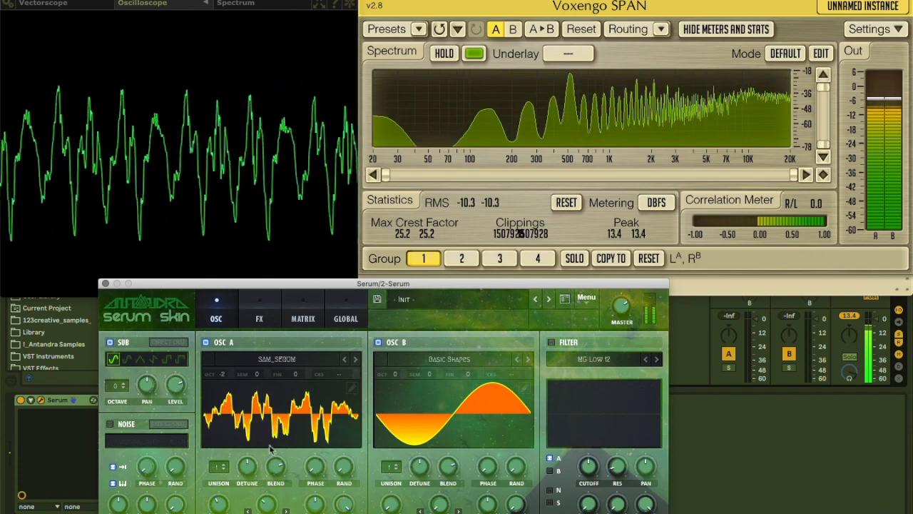
- Turn off oscillator B, look through oscillator A's FM warp modes and close the Serum window
click(378, 342)
click(266, 509)
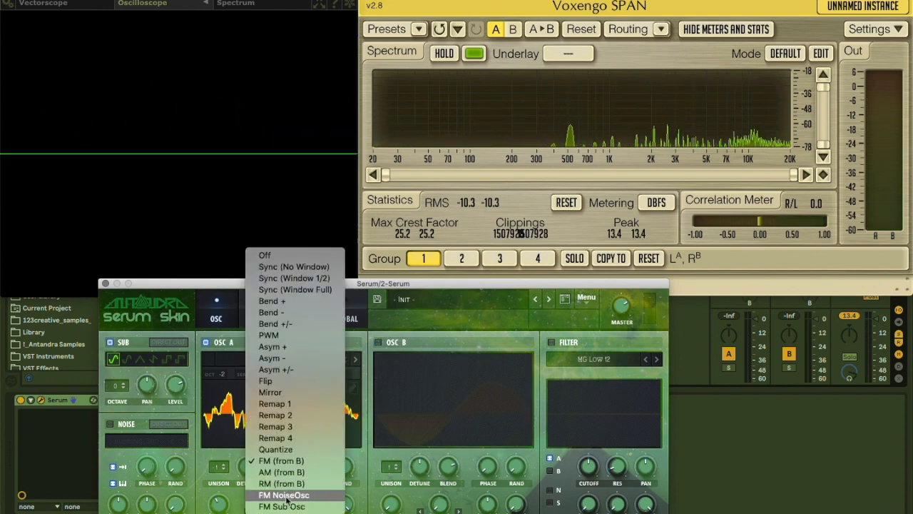
click(265, 504)
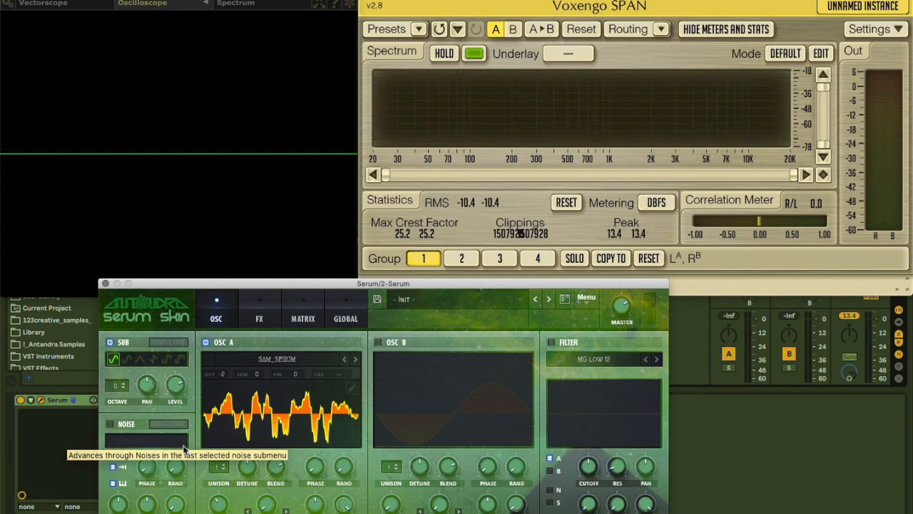
click(105, 284)
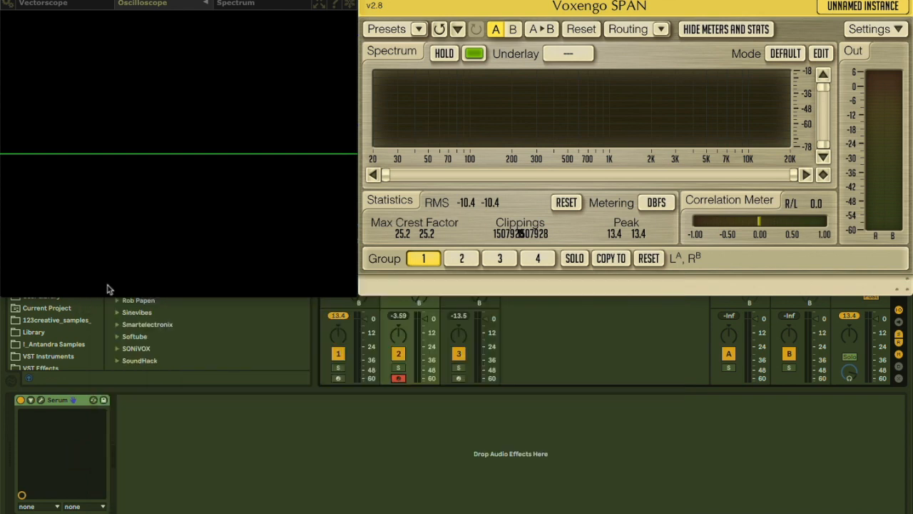
- Switch to the Massive X track, shift its plug-in window clear of the mixer and arm track 3 for recording
click(398, 433)
key(Right)
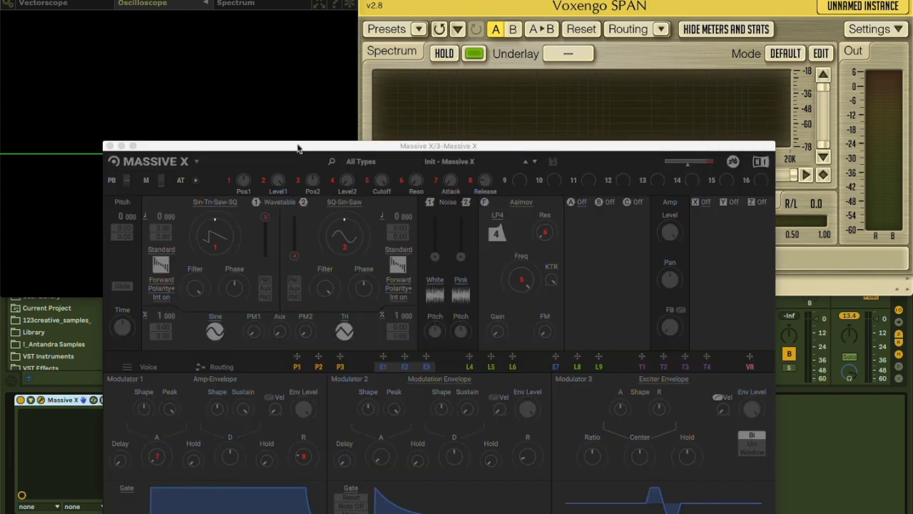
drag(298, 148, 283, 124)
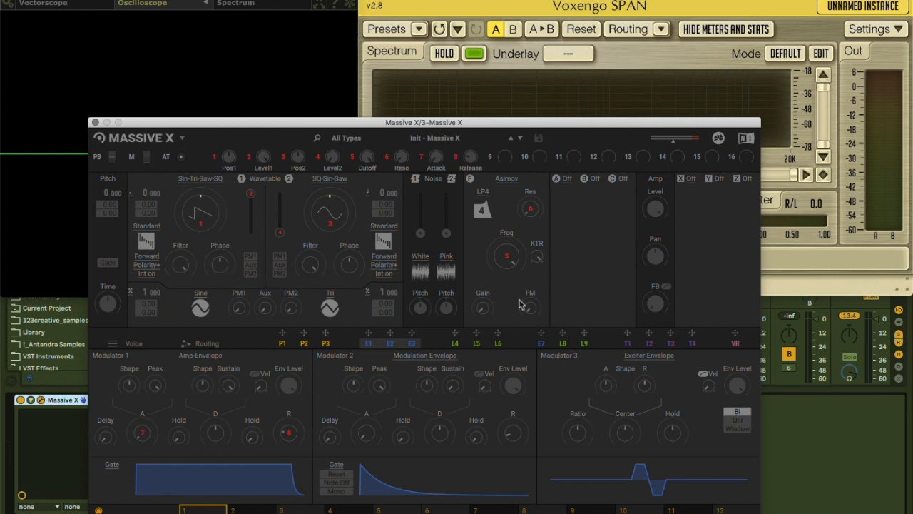
click(827, 467)
drag(598, 122, 654, 0)
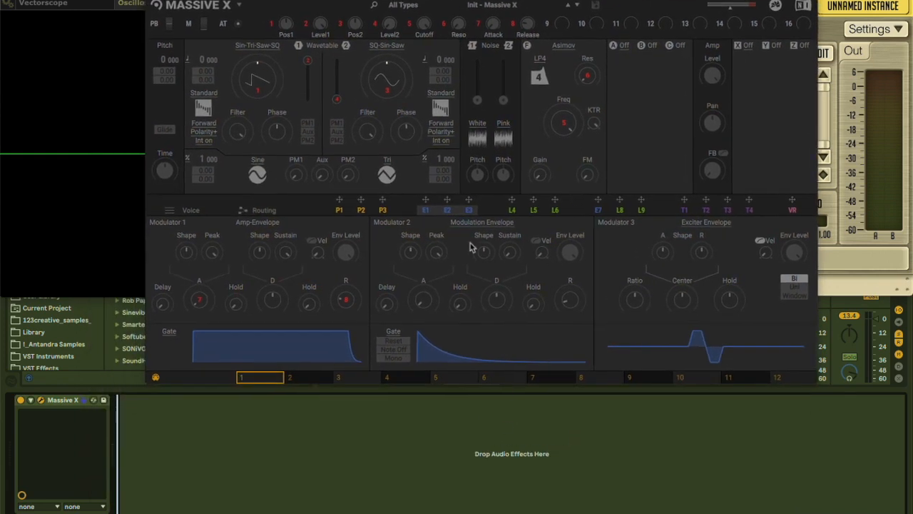
drag(409, 1, 580, 54)
drag(622, 112, 500, 488)
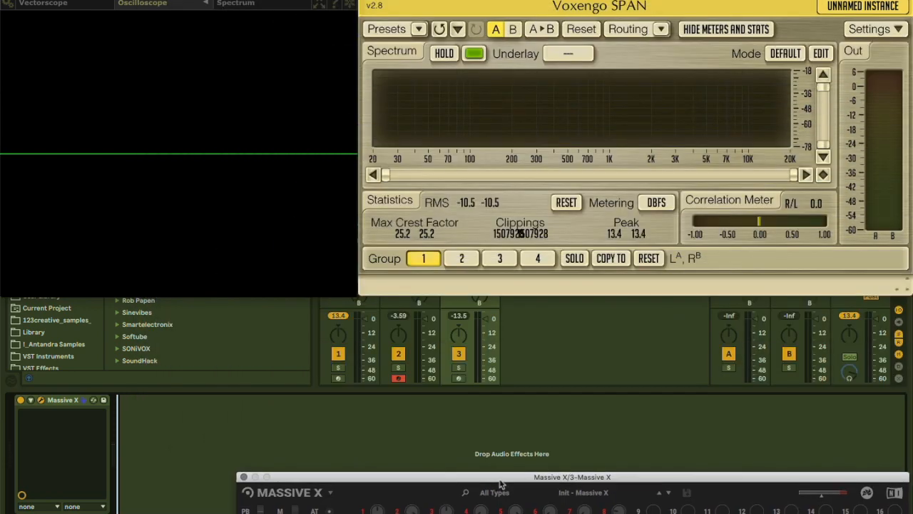
click(459, 379)
drag(490, 478, 341, 43)
- Load the Init - Massive X preset from the Quickstart category and position the window so the oscilloscope and spectrum stay visible
click(426, 61)
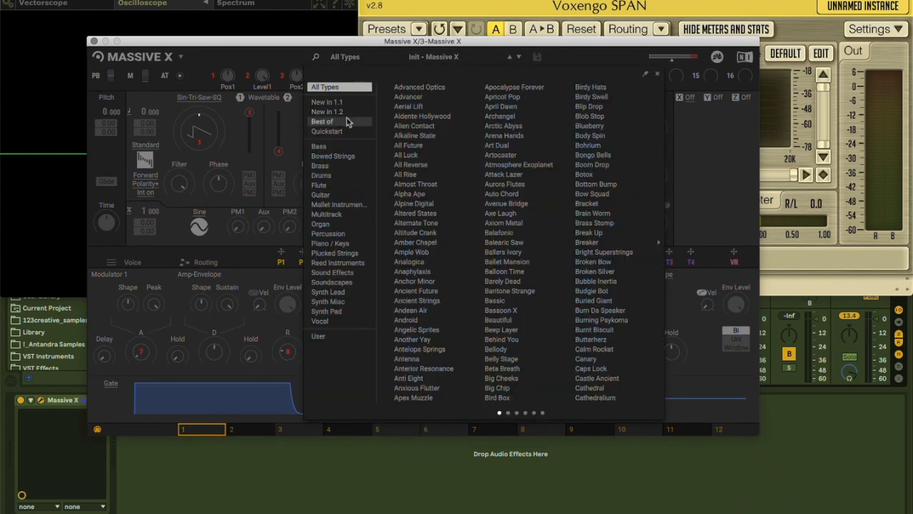
click(332, 133)
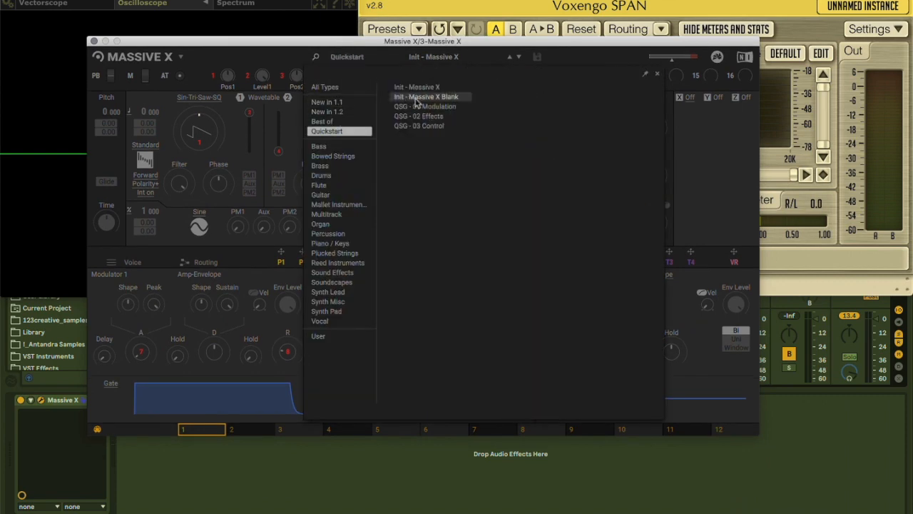
click(341, 121)
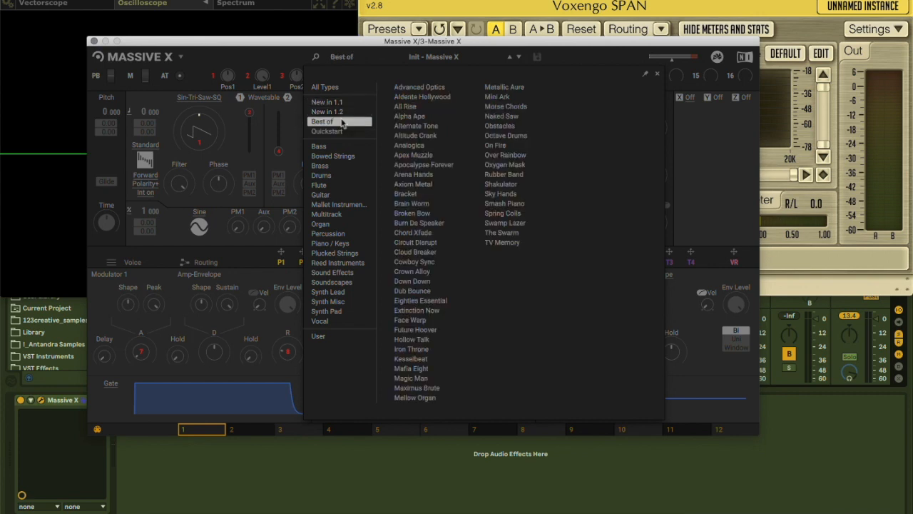
click(334, 132)
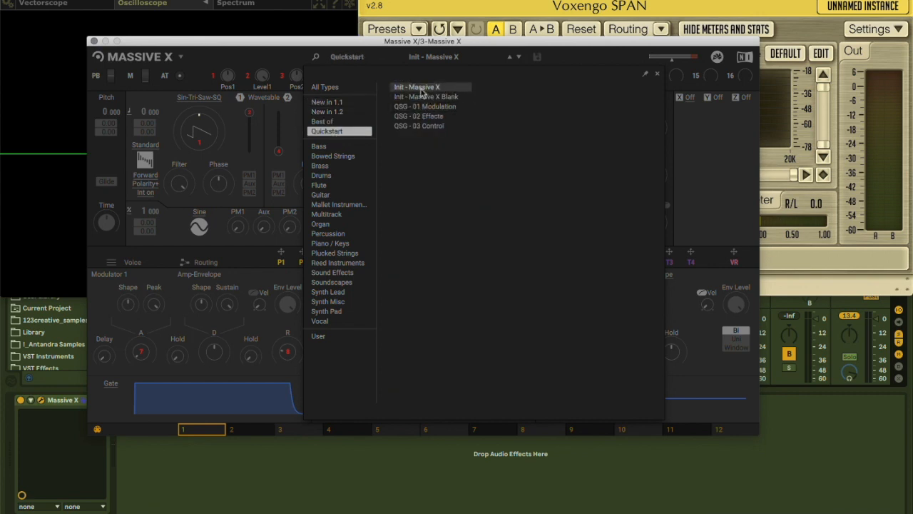
double_click(421, 88)
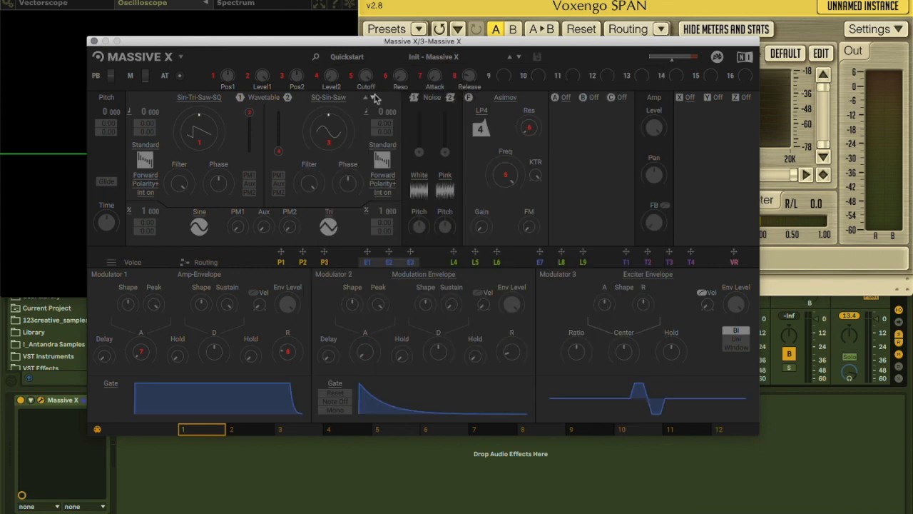
drag(280, 47, 367, 193)
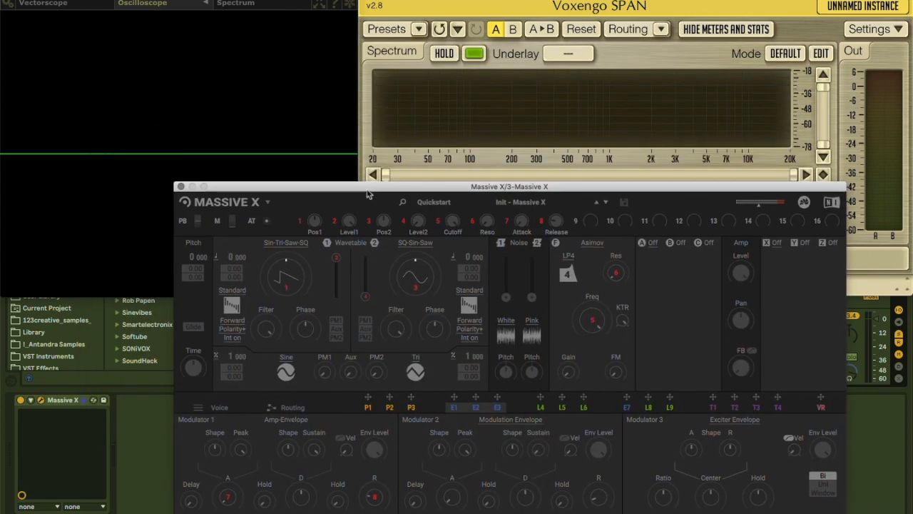
click(152, 434)
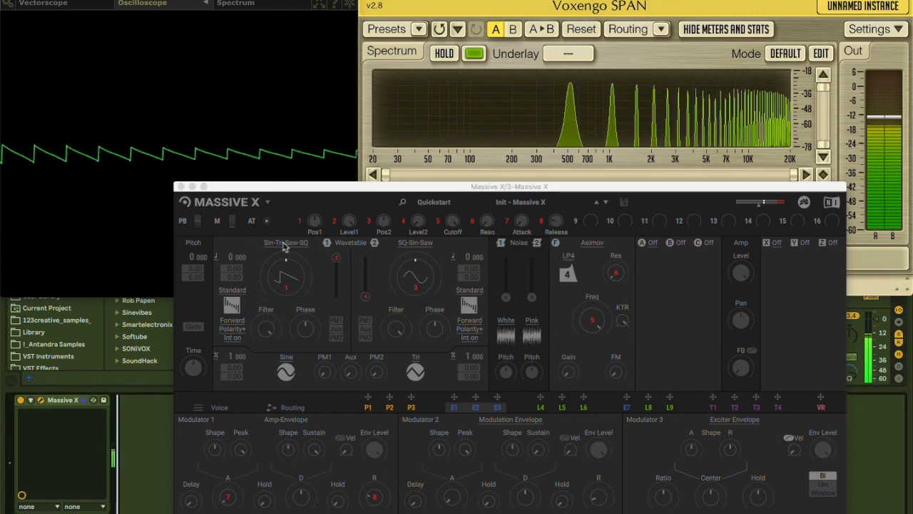
- Enable PM1 as the phase modulation source of wavetable oscillator 1 in Massive X
click(336, 321)
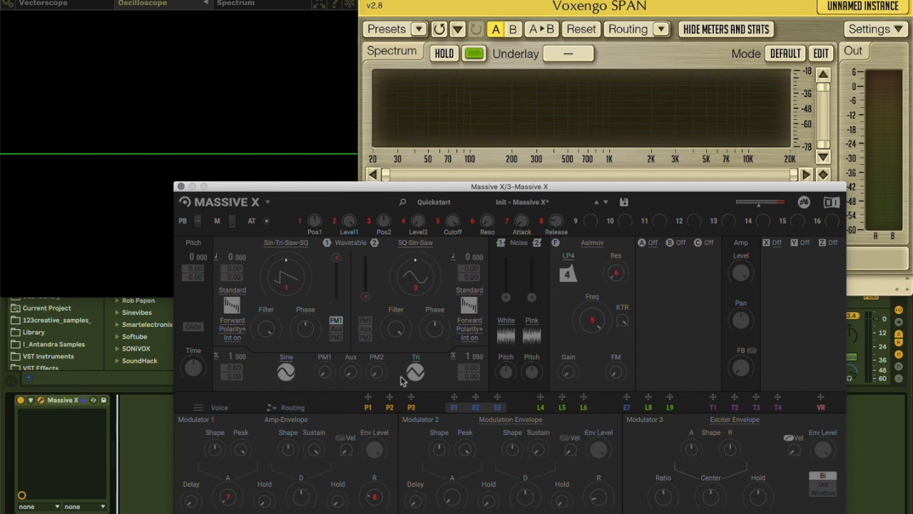
click(338, 339)
click(338, 320)
- Try the Tri, TriB1, TriB2, TriB3 and SinN waveforms on the first modulation oscillator, ending on Tri
click(291, 373)
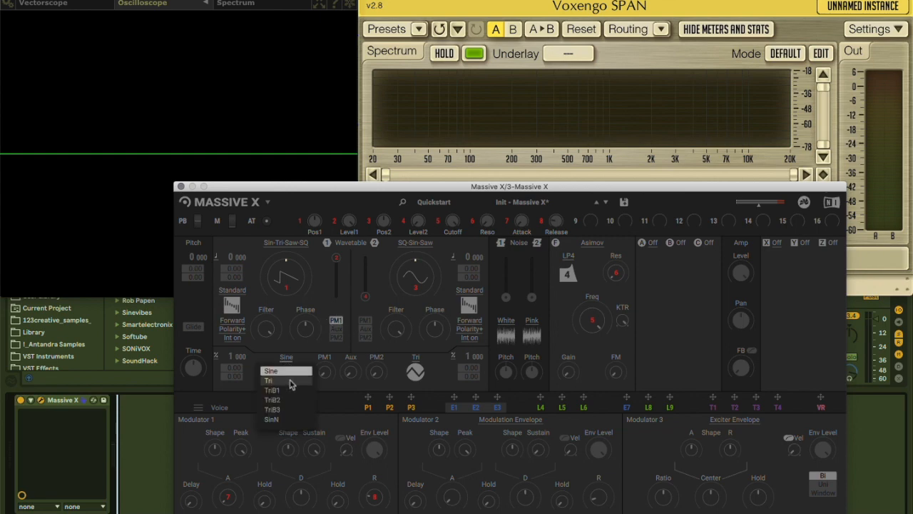
click(291, 383)
click(288, 375)
click(302, 389)
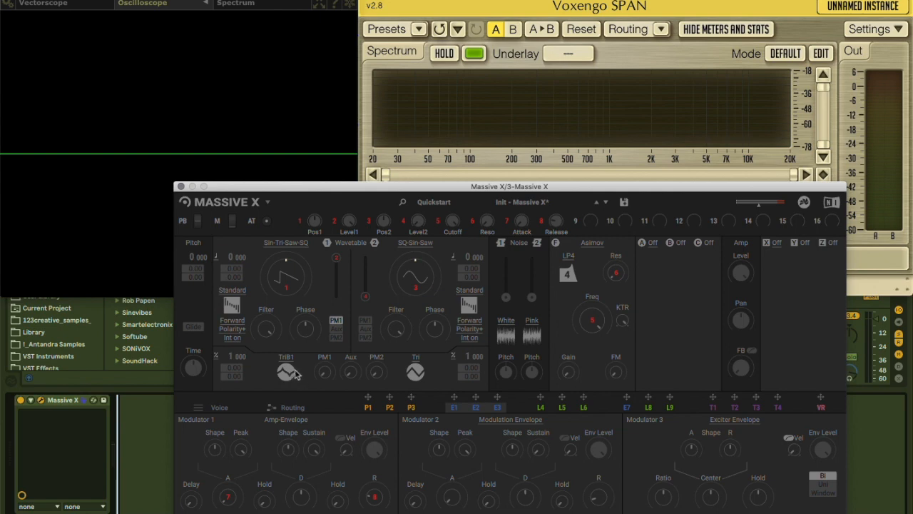
click(288, 376)
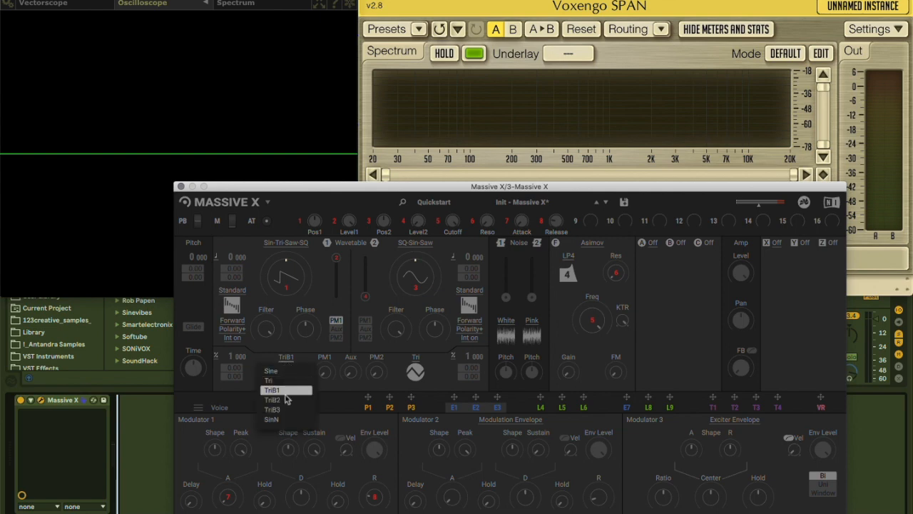
click(285, 405)
click(287, 373)
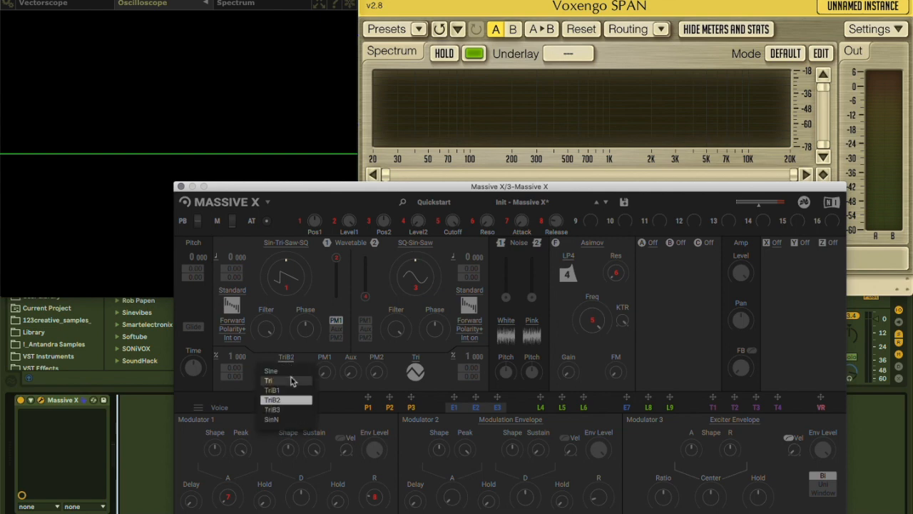
click(285, 412)
click(289, 376)
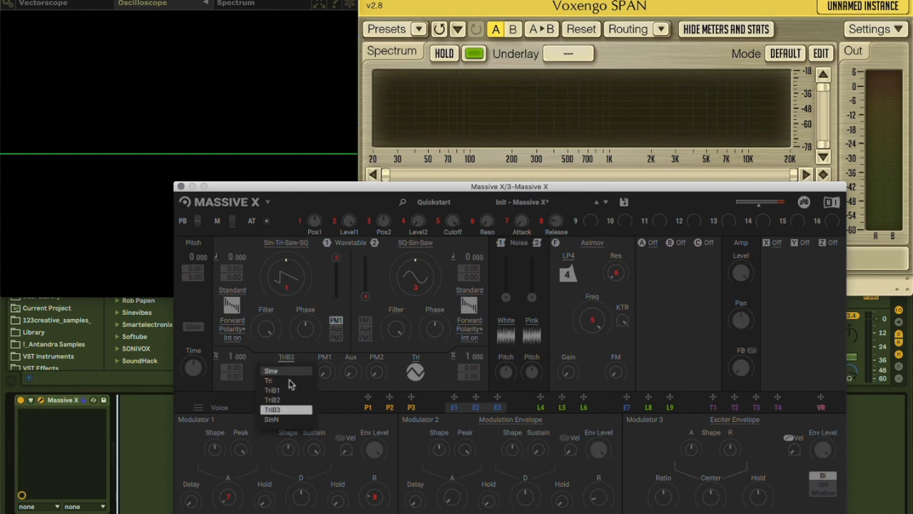
click(281, 422)
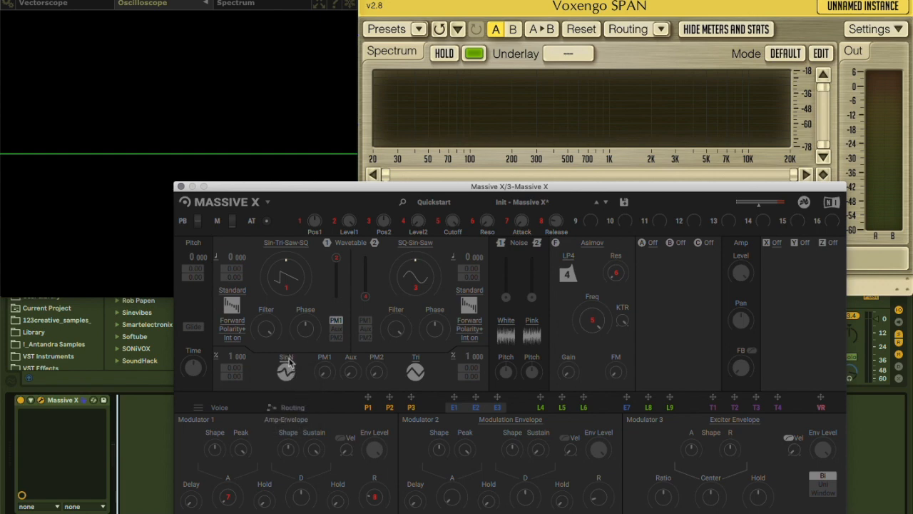
click(289, 365)
click(273, 386)
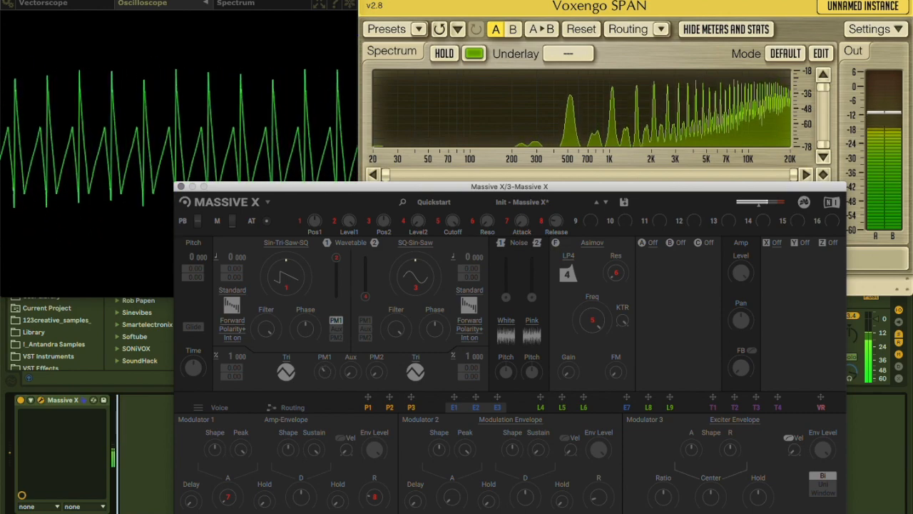
- Set the first modulation oscillator to the TriB1 waveform at ratio 1/4 and vary wavetable oscillator 1's PM1 amount
click(286, 371)
click(282, 391)
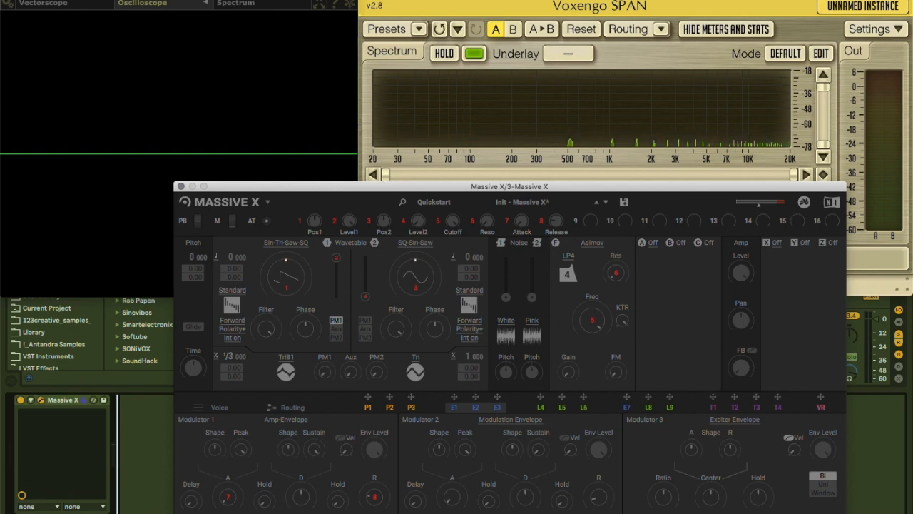
drag(228, 358, 228, 352)
mouse_move(327, 373)
mouse_down()
mouse_move(328, 310)
mouse_move(328, 372)
mouse_up()
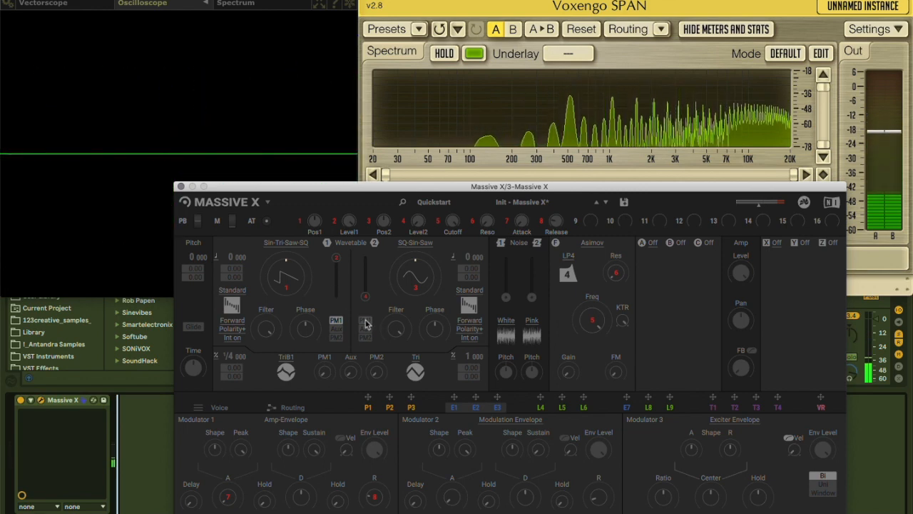
- Add PM2 as a second phase modulation source for wavetable oscillator 1 and vary the PM1 and PM2 amounts
click(336, 338)
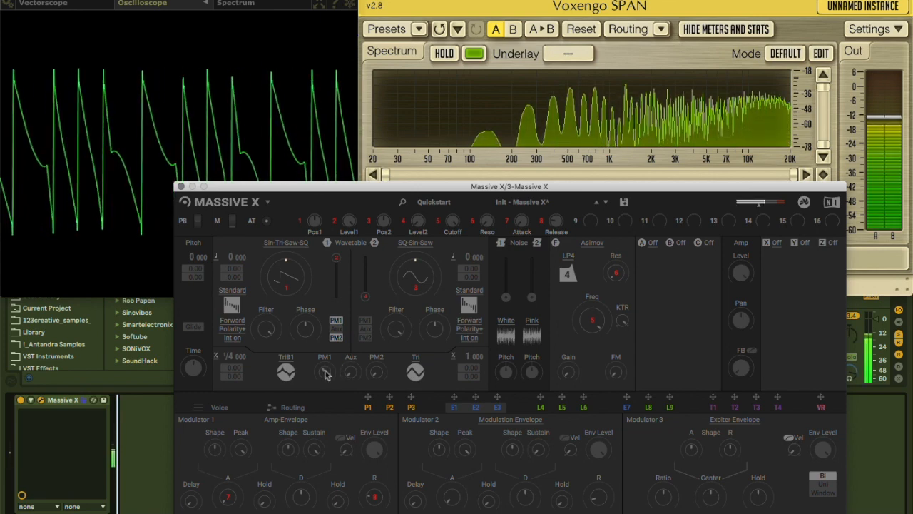
drag(324, 371, 324, 365)
mouse_move(378, 374)
mouse_down()
mouse_move(378, 310)
mouse_move(378, 375)
mouse_up()
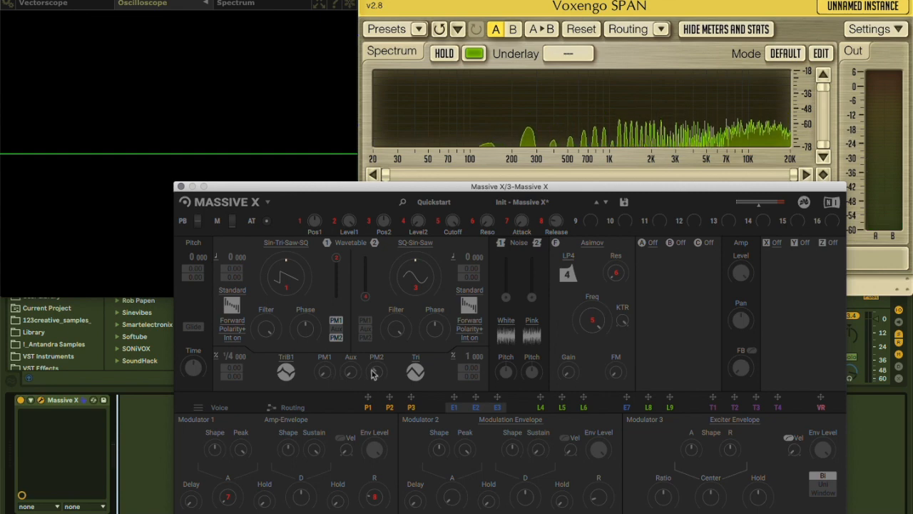
- Make Aux the only phase modulation source of wavetable oscillator 1 and bring the routing page into view
click(338, 339)
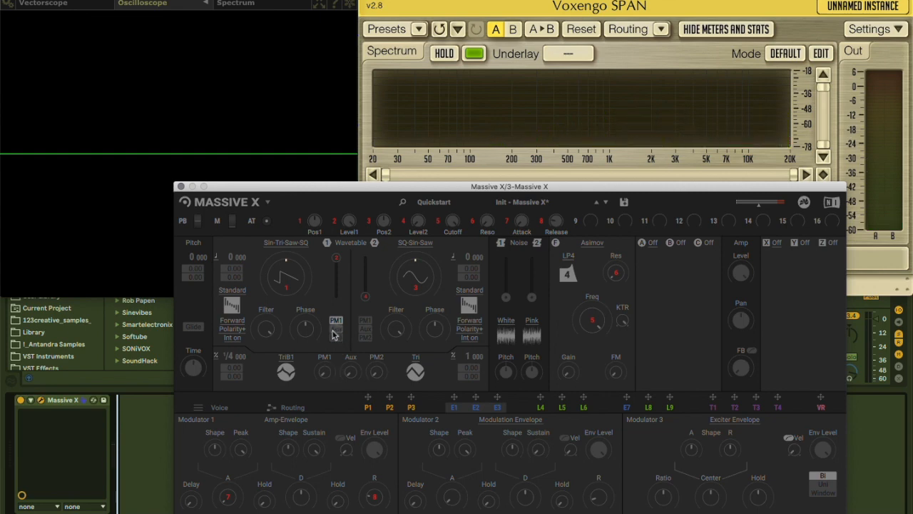
click(337, 328)
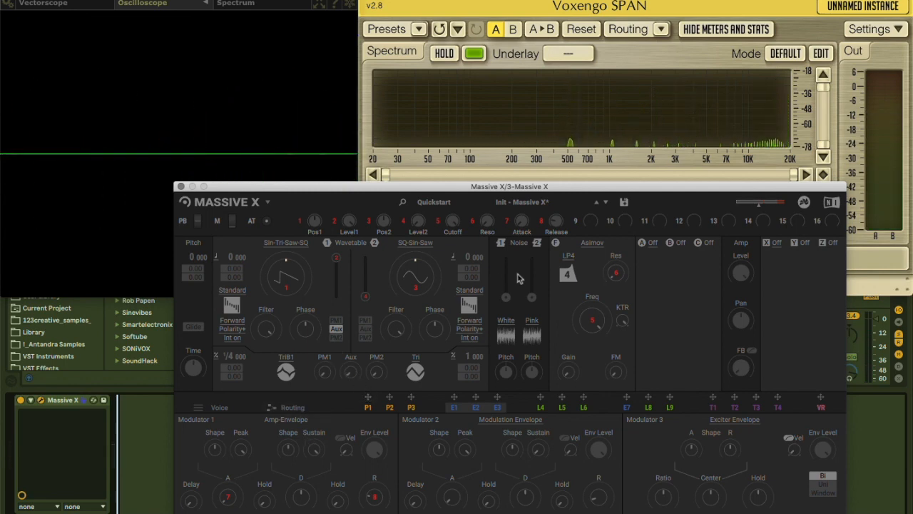
click(288, 408)
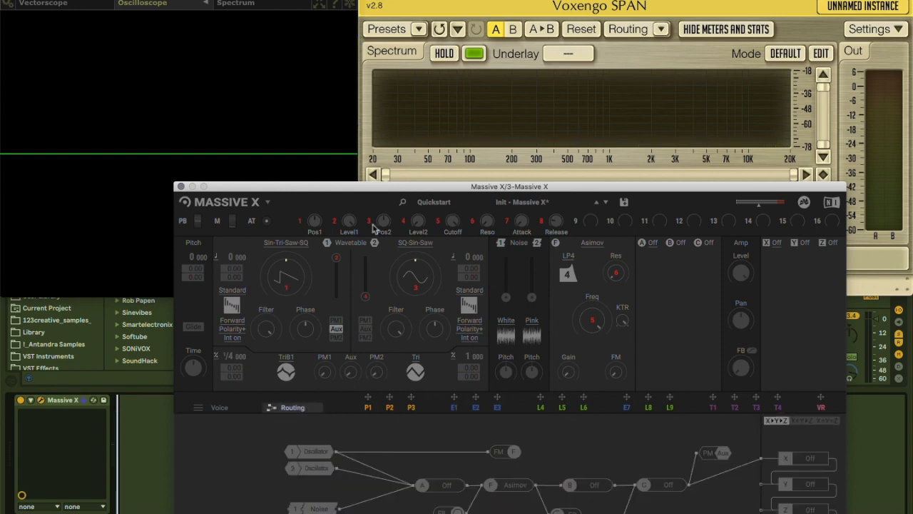
drag(361, 196, 364, 145)
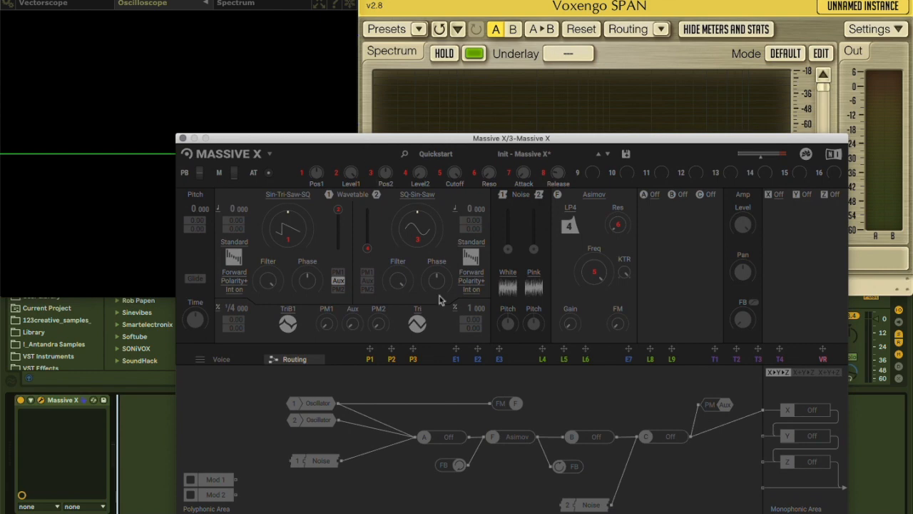
- Detach the PM Aux module from the end of the signal chain and connect Noise 1 to it in place of module A
mouse_move(707, 406)
mouse_down()
mouse_move(698, 399)
mouse_move(717, 405)
mouse_move(701, 403)
mouse_up()
drag(703, 406, 386, 484)
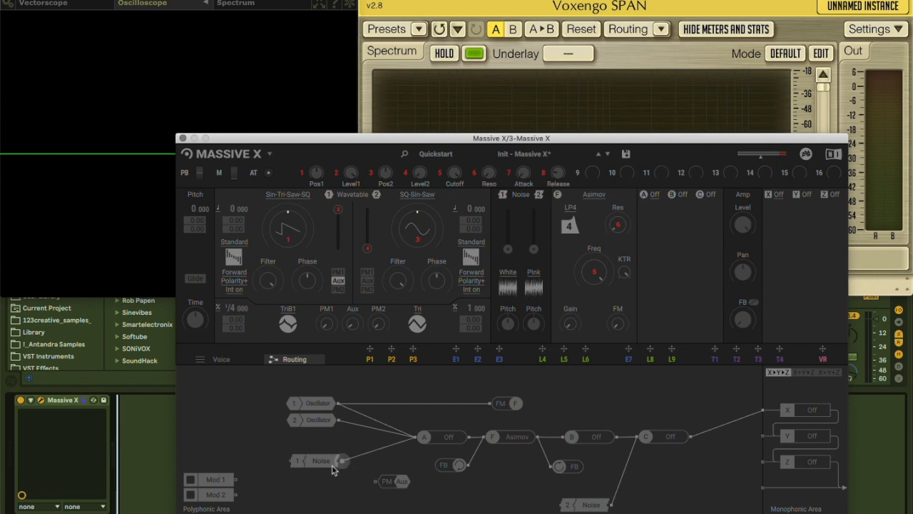
drag(324, 460, 378, 483)
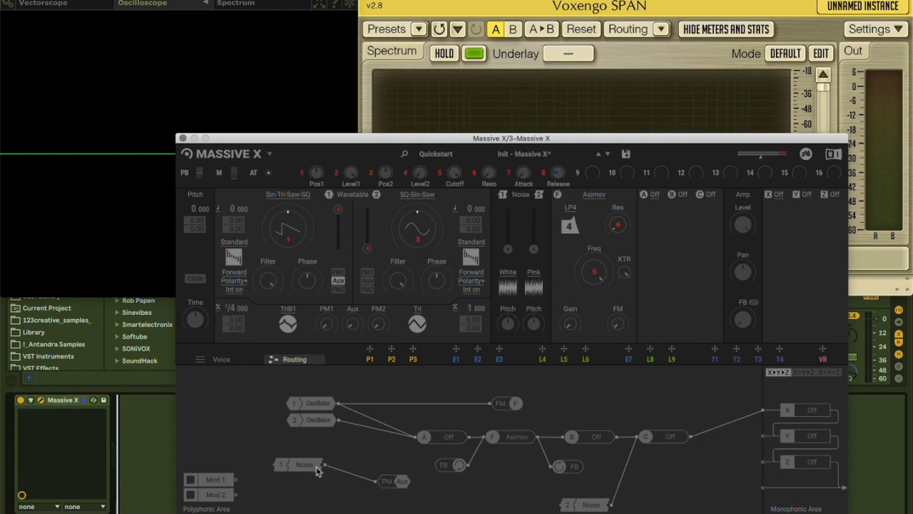
drag(317, 471, 327, 475)
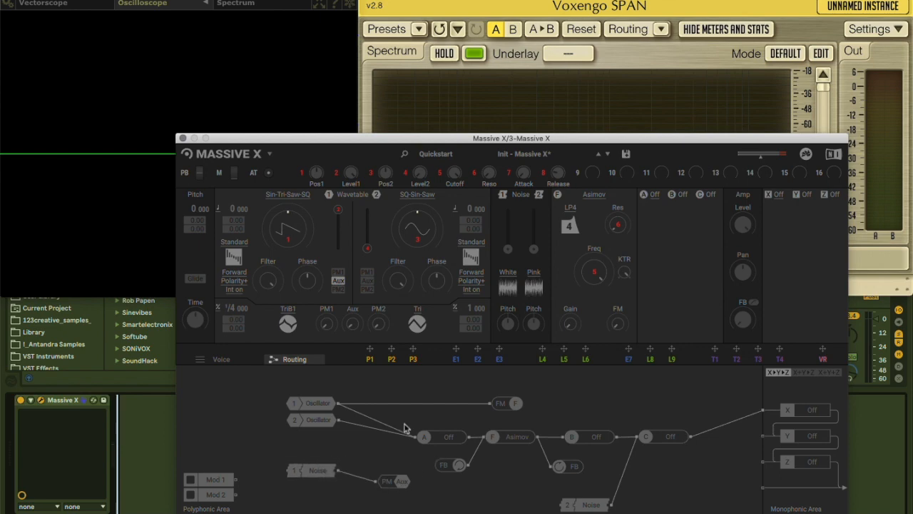
- Set Noise 1 to Bubbles from the Environment category and raise the Noise 1 level to full
click(509, 275)
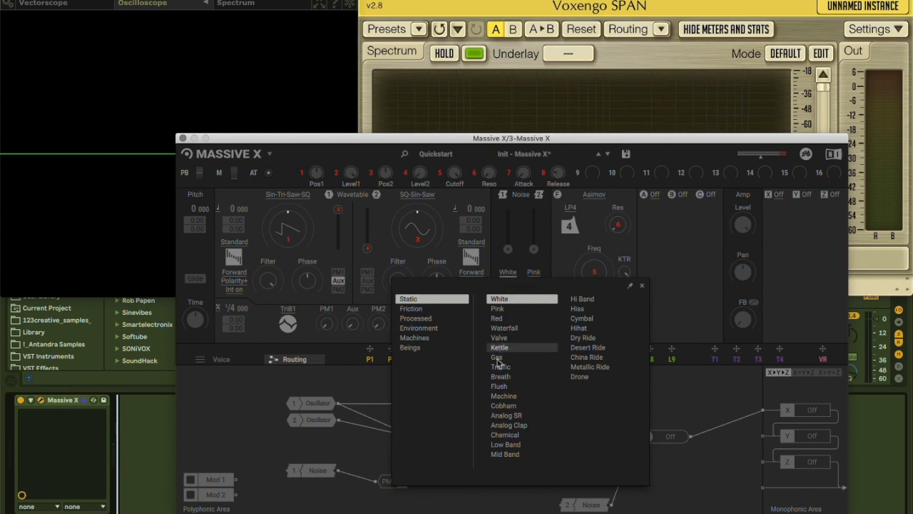
click(418, 328)
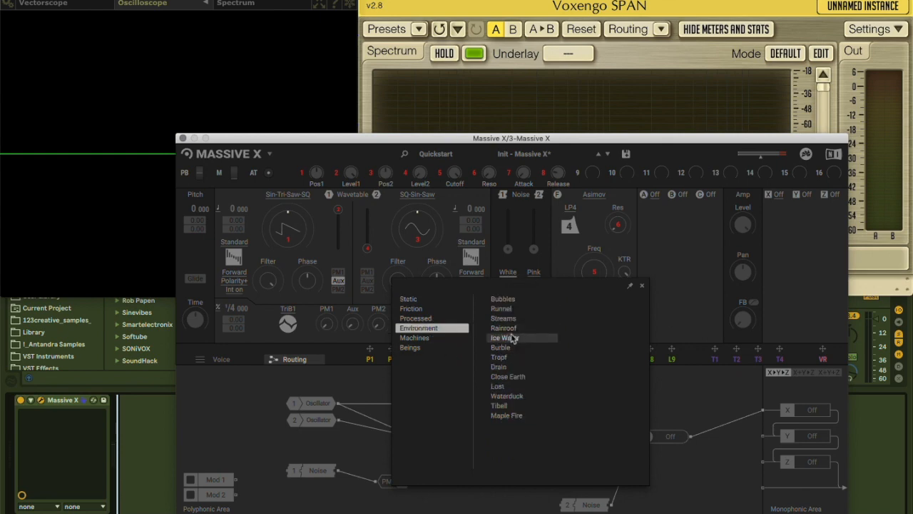
click(504, 299)
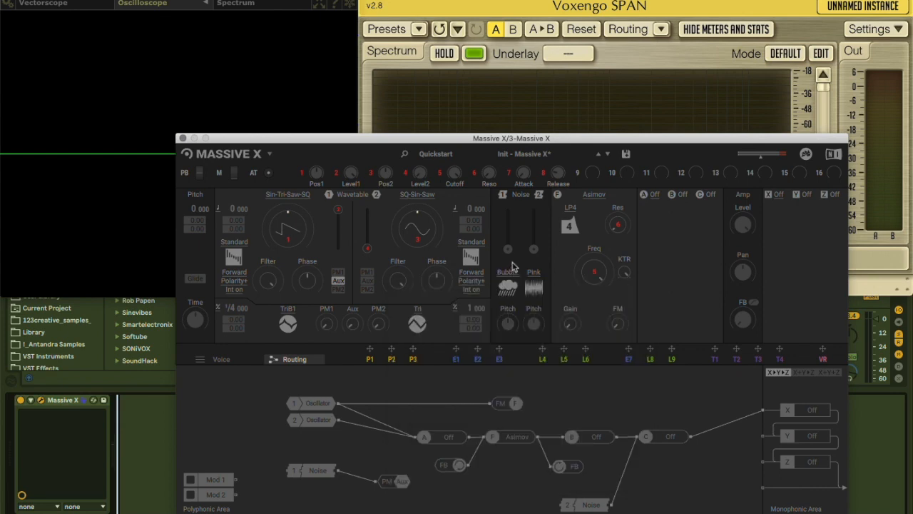
drag(508, 249, 508, 212)
- Lower wavetable oscillator 1's level to zero, connect Noise 1 to module A as well, and listen to the noise alone
drag(338, 209, 338, 239)
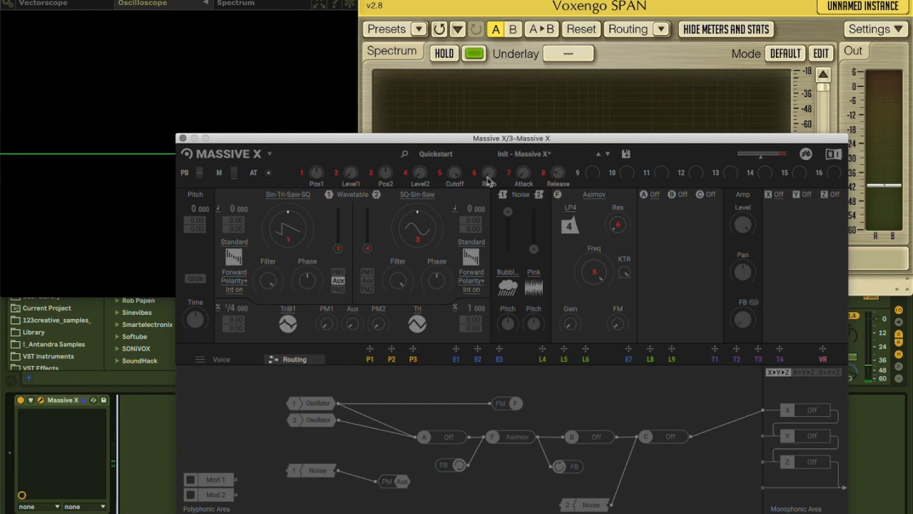
click(160, 431)
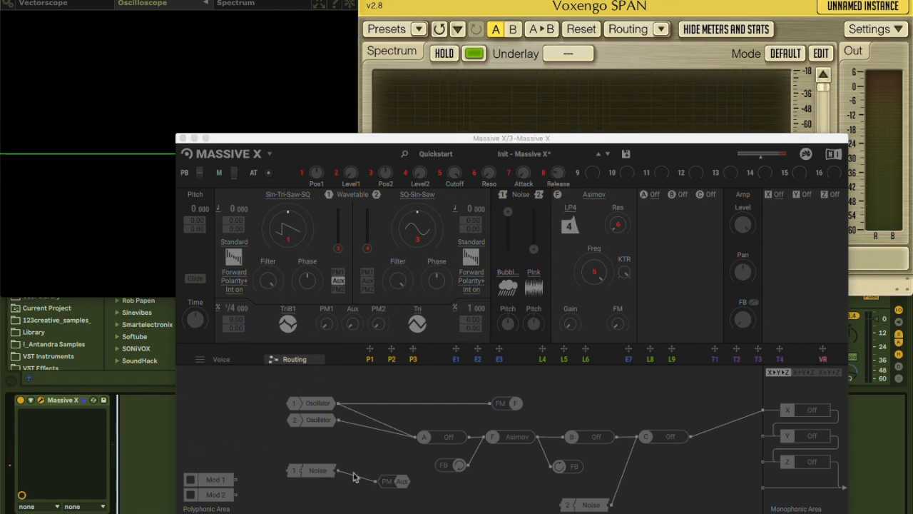
drag(340, 473, 418, 437)
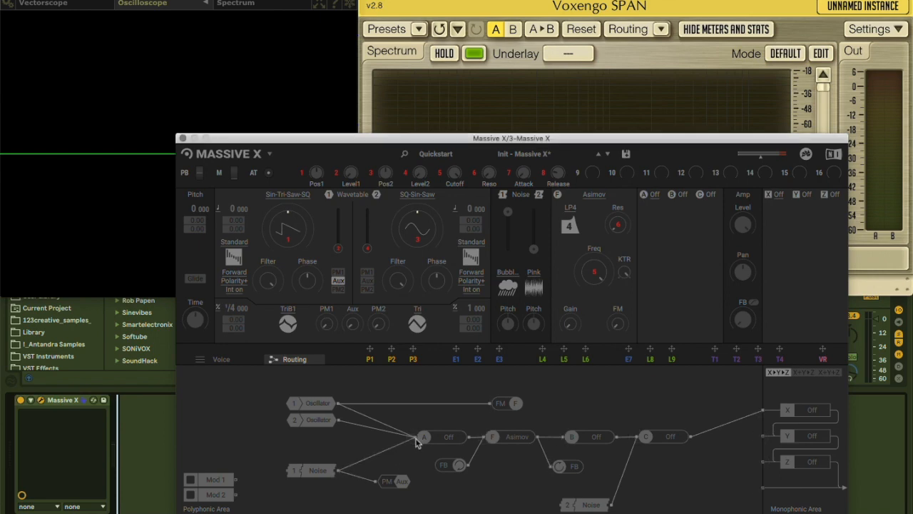
click(154, 437)
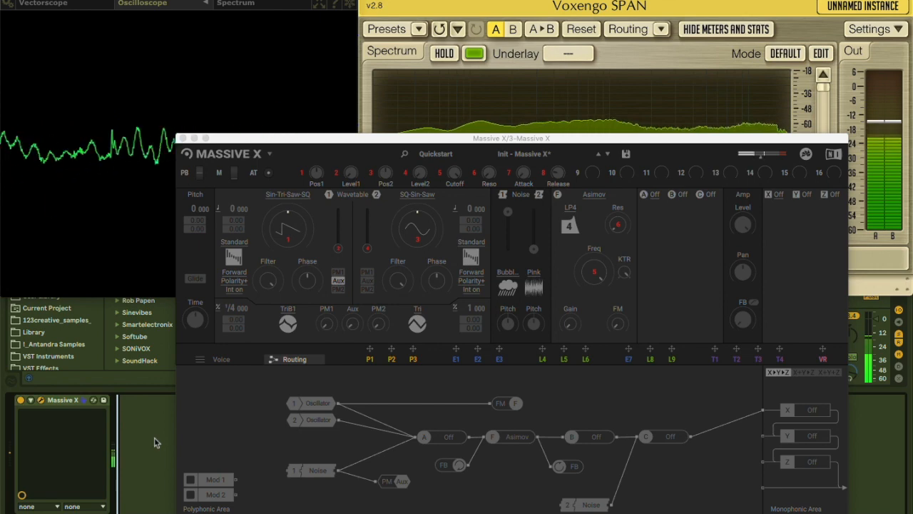
- Restore wavetable oscillator 1's level to full and vary its Aux phase modulation amount with Noise 1 as the source
click(388, 450)
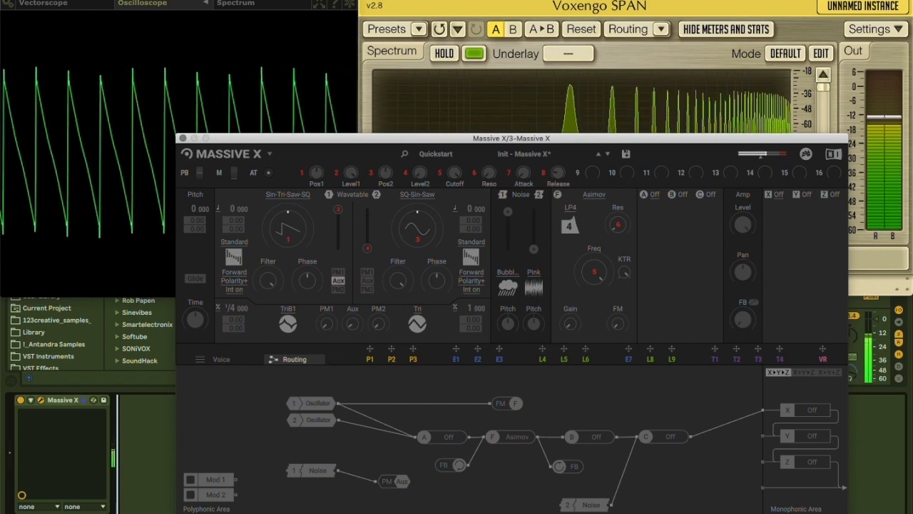
drag(352, 323, 352, 278)
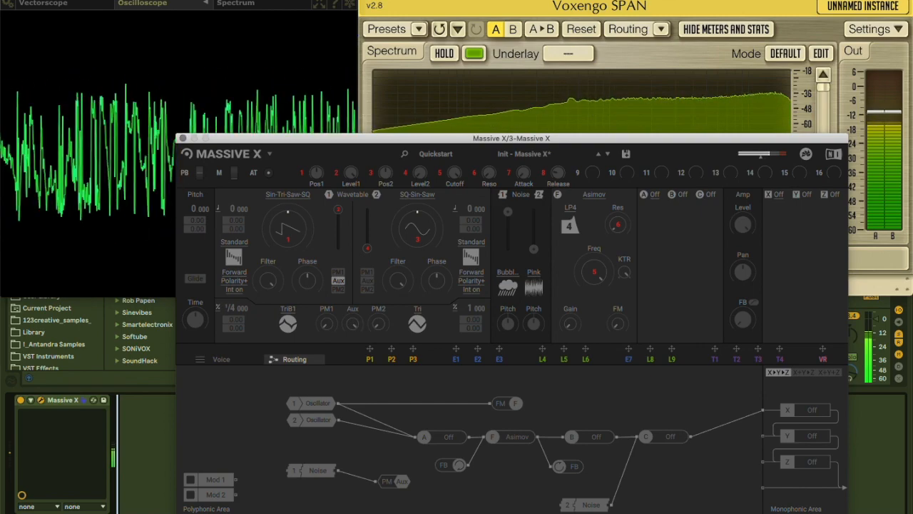
drag(353, 323, 352, 357)
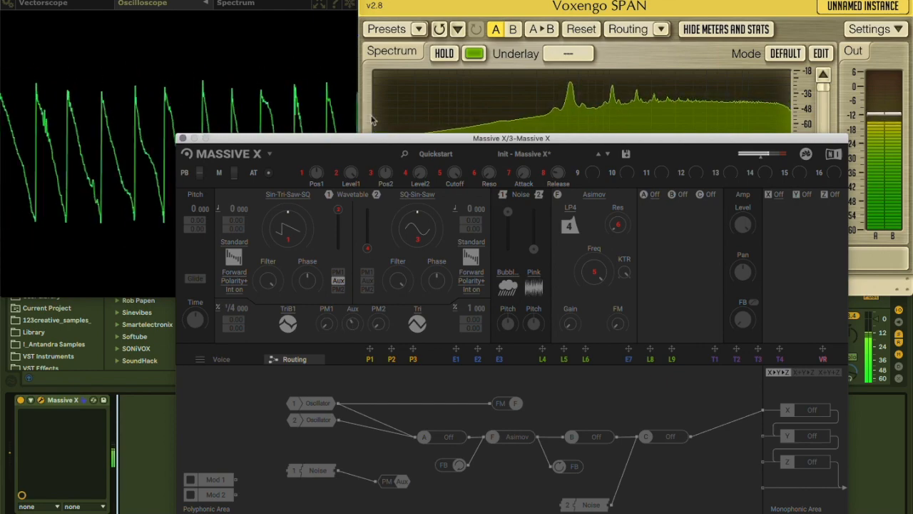
- Move the synth window clear of the oscilloscope and route oscillator 2 only to PM Aux, leaving Noise 1 disconnected
drag(366, 138, 505, 110)
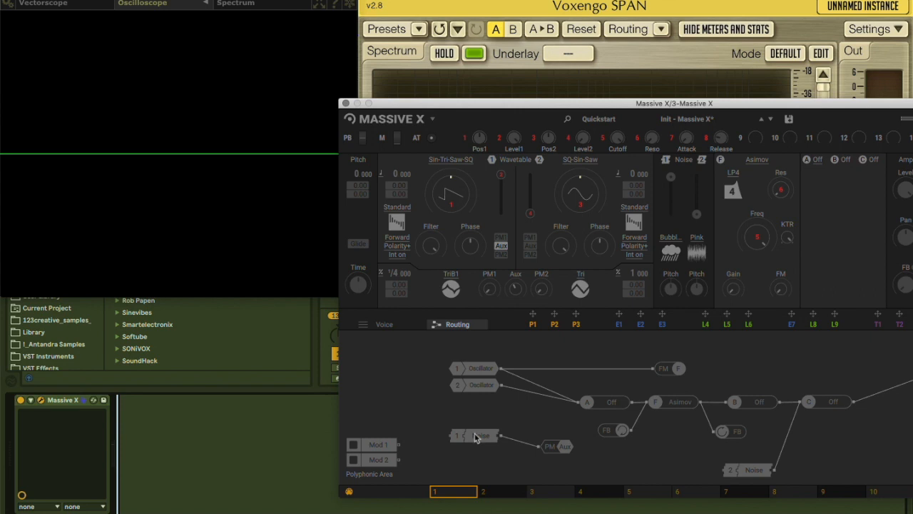
drag(501, 385, 540, 445)
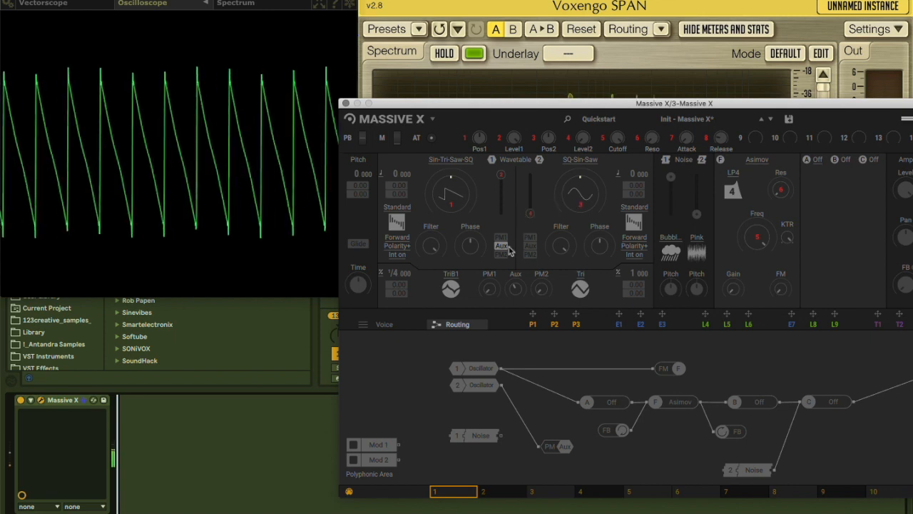
- Raise wavetable oscillator 2's level to nearly full and vary the Aux phase modulation amount of wavetable oscillator 1
drag(518, 290, 517, 281)
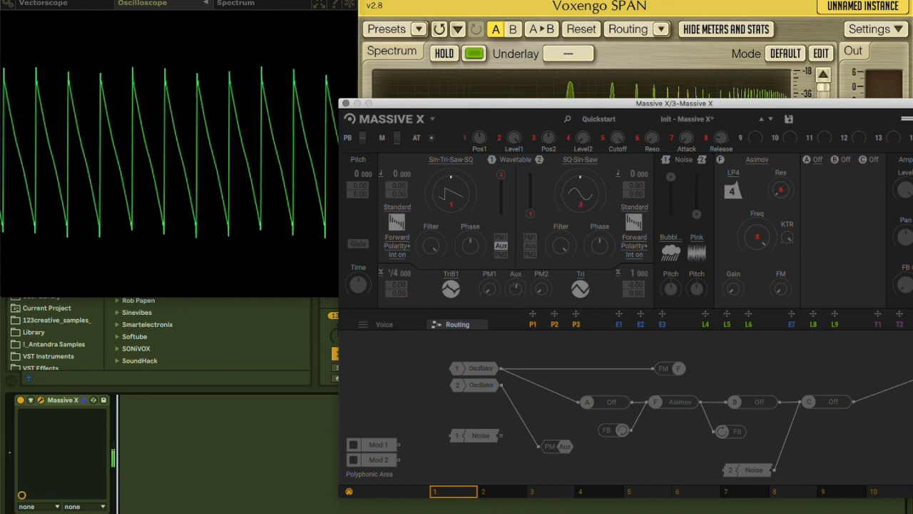
drag(518, 289, 518, 271)
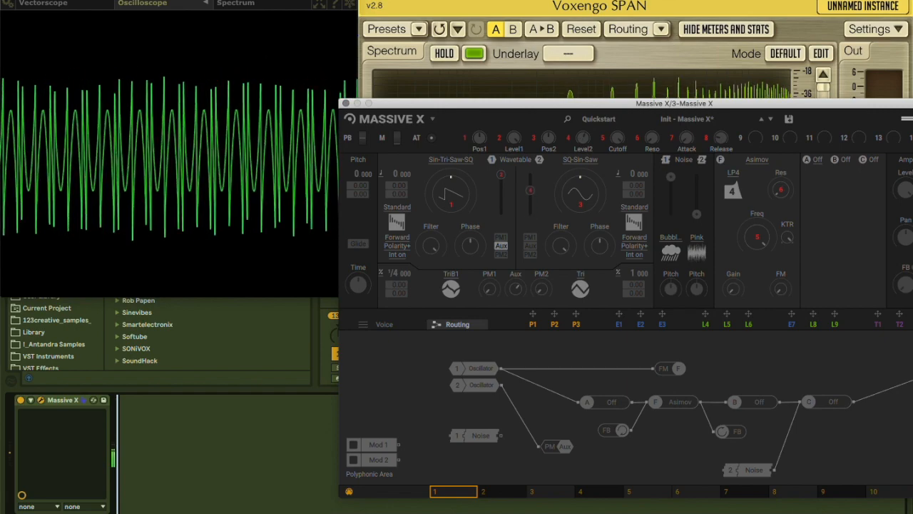
drag(530, 187, 530, 179)
drag(517, 287, 517, 321)
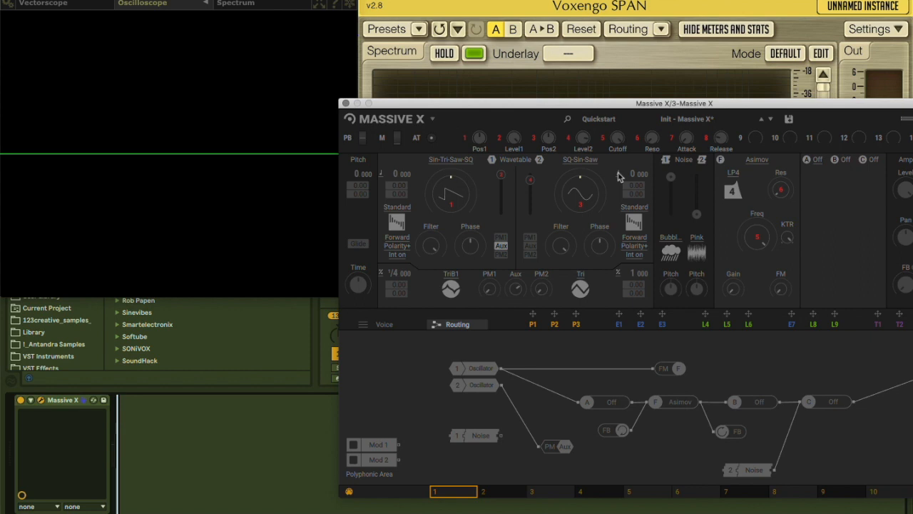
- Switch wavetable oscillator 2's pitch mode to Ratio at 1/3 and vary wavetable oscillator 1's Aux phase modulation amount
click(618, 177)
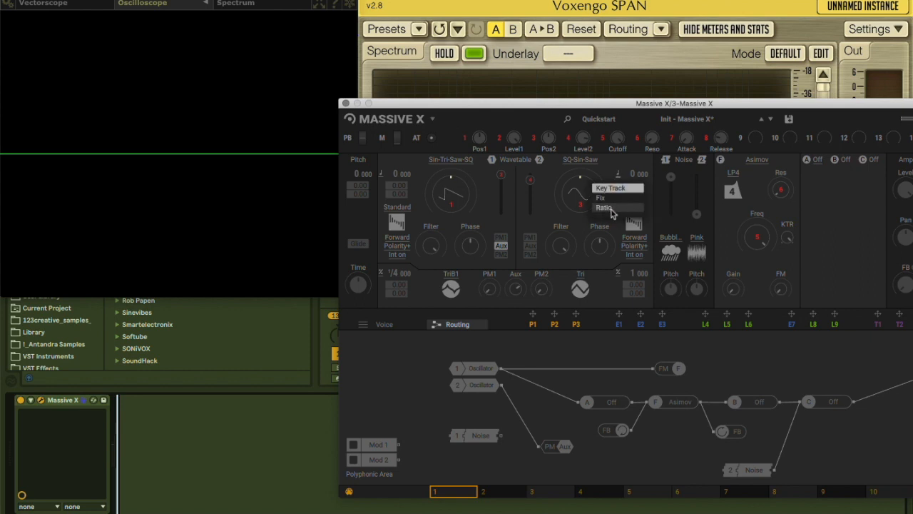
click(611, 208)
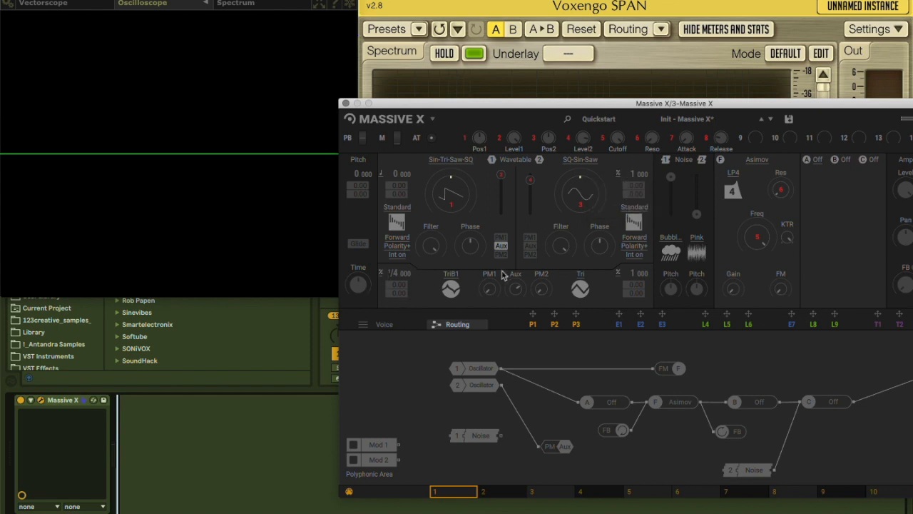
drag(629, 173, 629, 180)
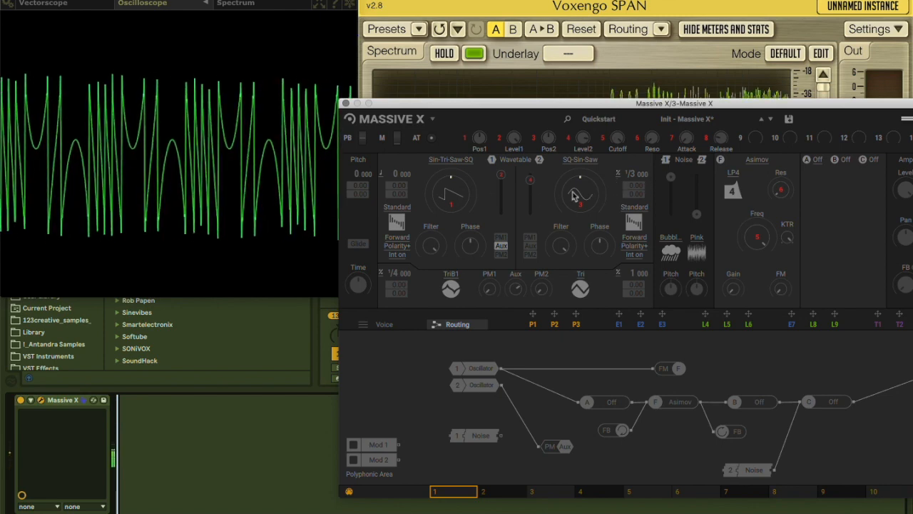
drag(515, 287, 515, 311)
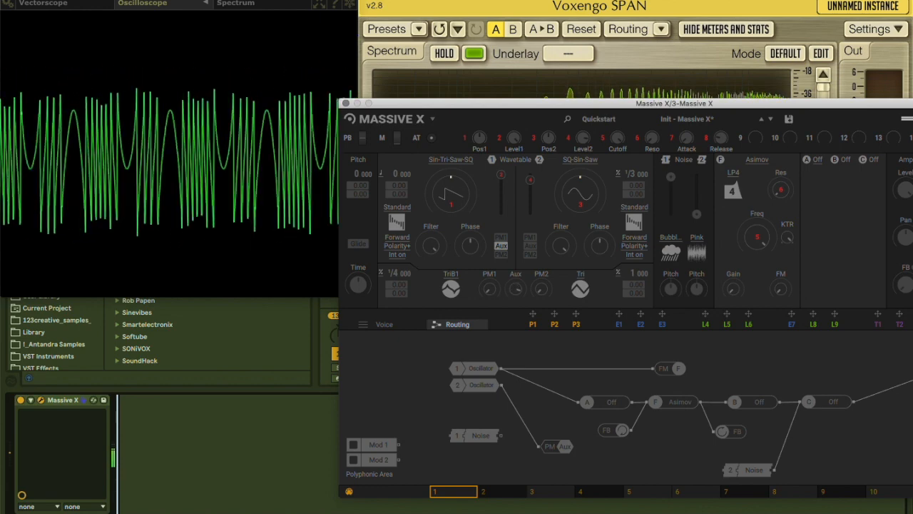
drag(515, 288, 515, 274)
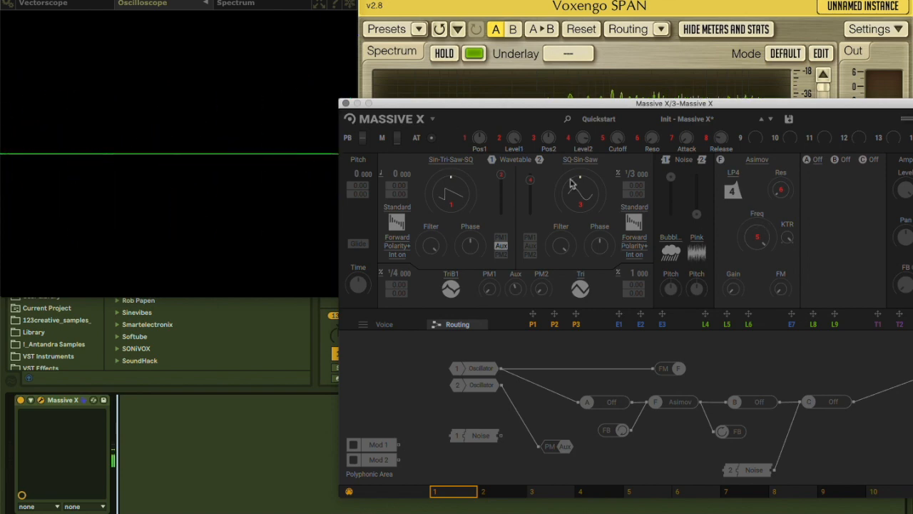